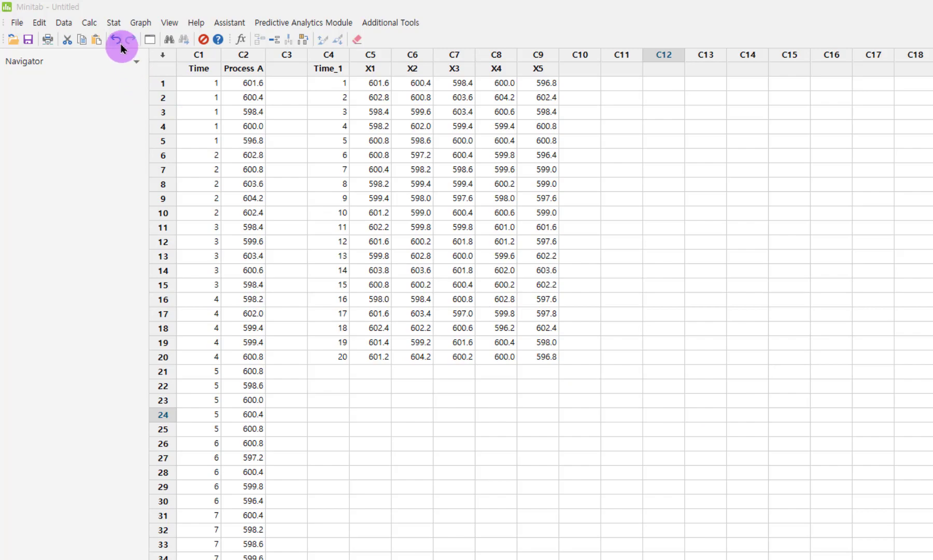
Start an Xbar-R control chart for subgrouped variables data and move its dialog fully into view
{"action": "left_click", "coordinate": [114, 22]}
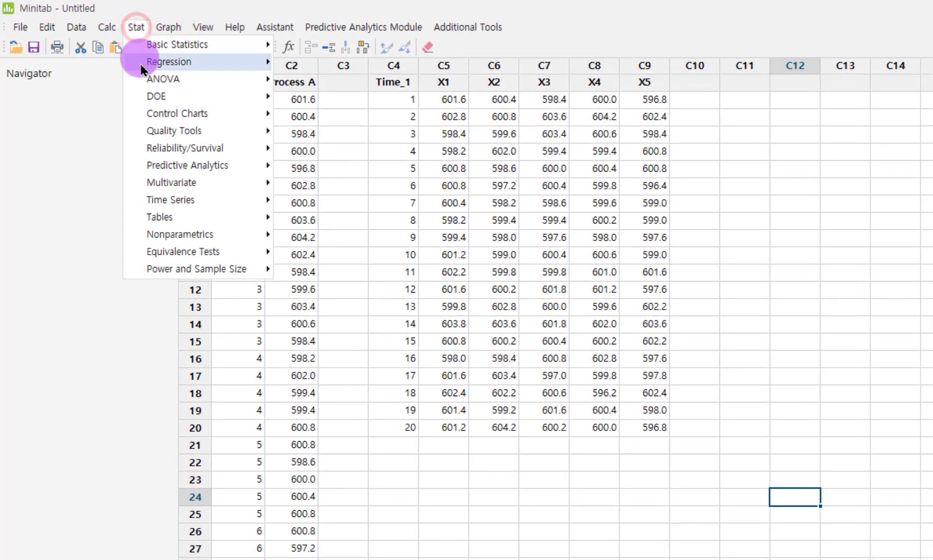
{"action": "mouse_move", "coordinate": [151, 121]}
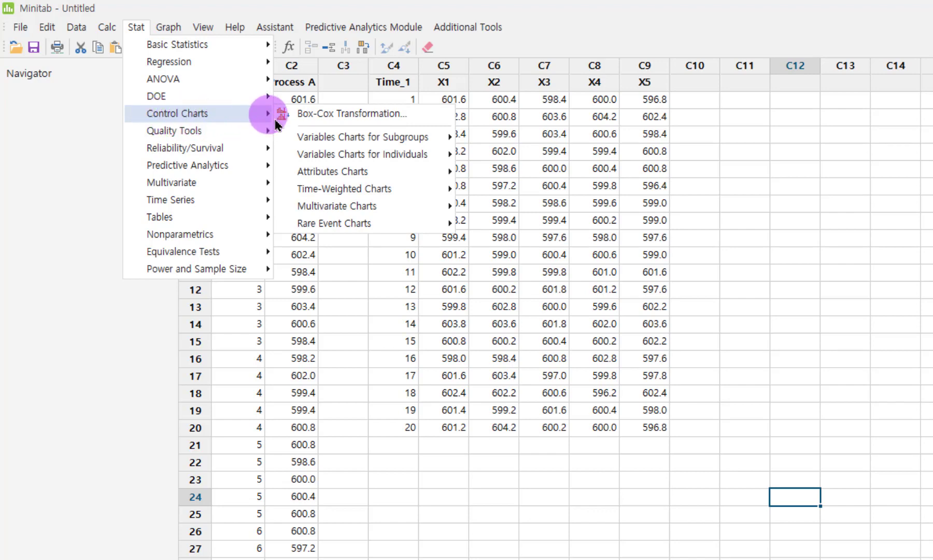
{"action": "mouse_move", "coordinate": [292, 138]}
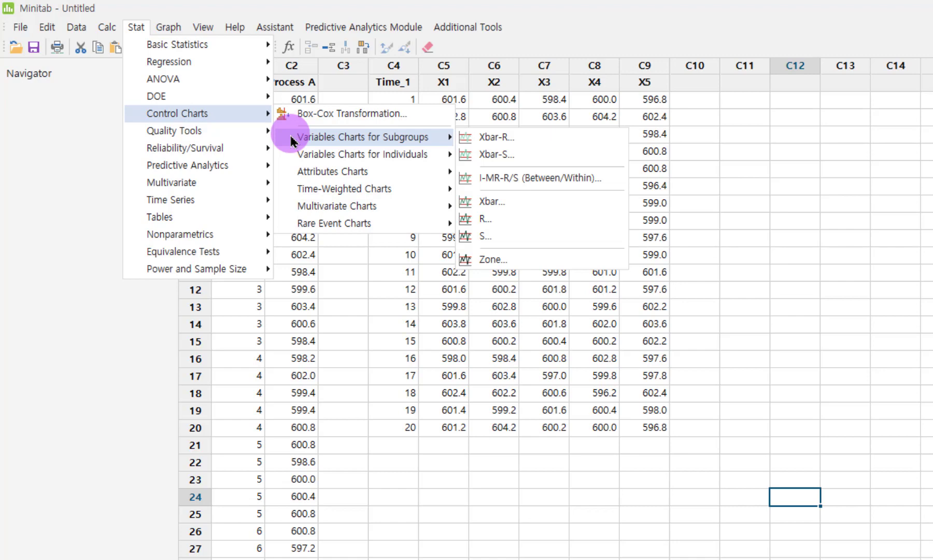
{"action": "mouse_move", "coordinate": [299, 156]}
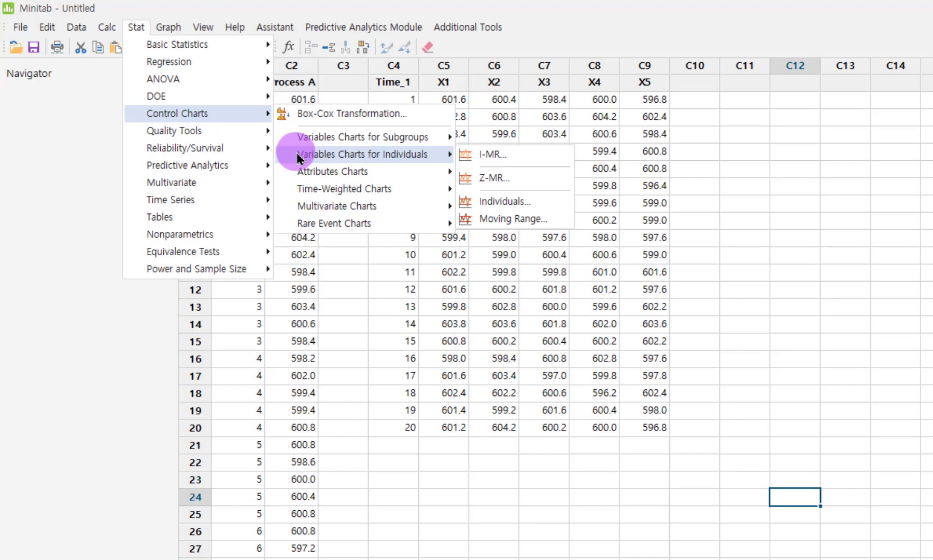
{"action": "mouse_move", "coordinate": [301, 173]}
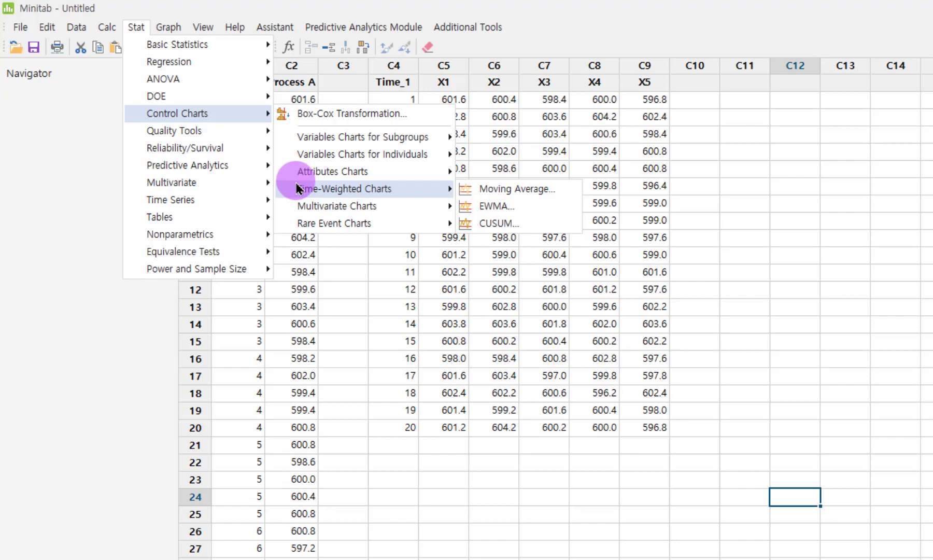
{"action": "mouse_move", "coordinate": [299, 211]}
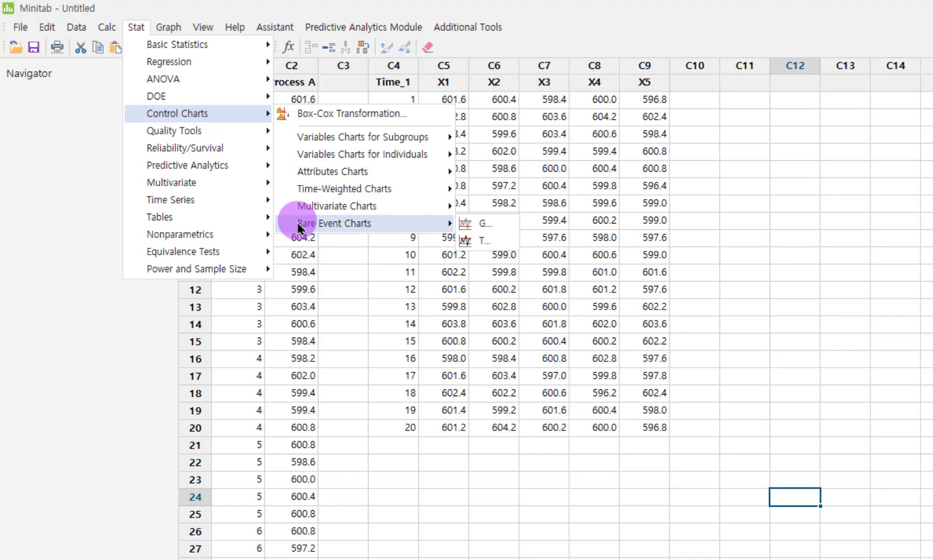
{"action": "mouse_move", "coordinate": [336, 147]}
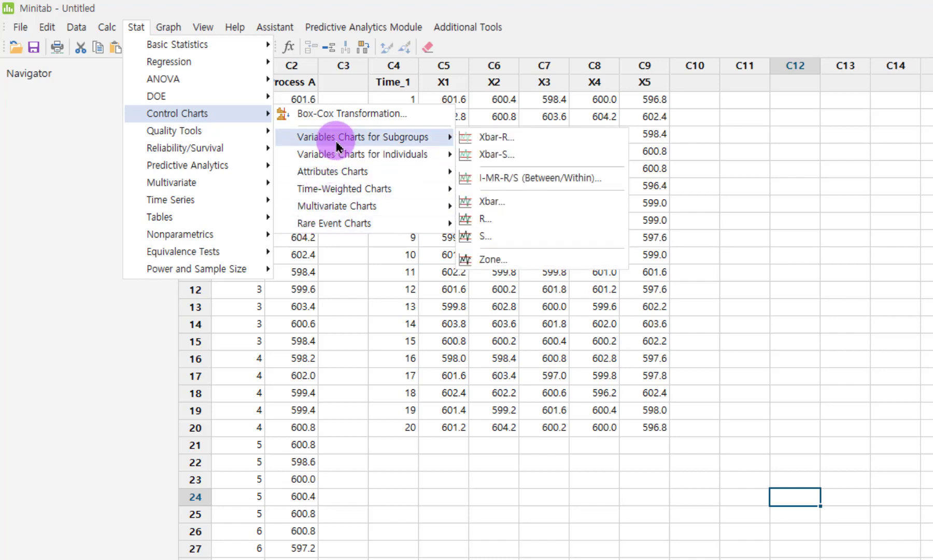
{"action": "left_click", "coordinate": [528, 148]}
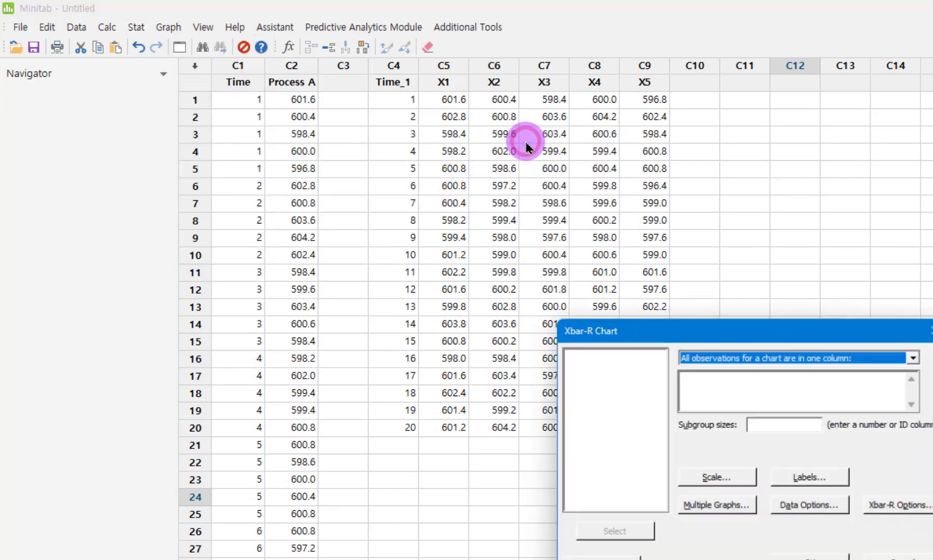
{"action": "left_click_drag", "start_coordinate": [740, 325], "coordinate": [523, 262]}
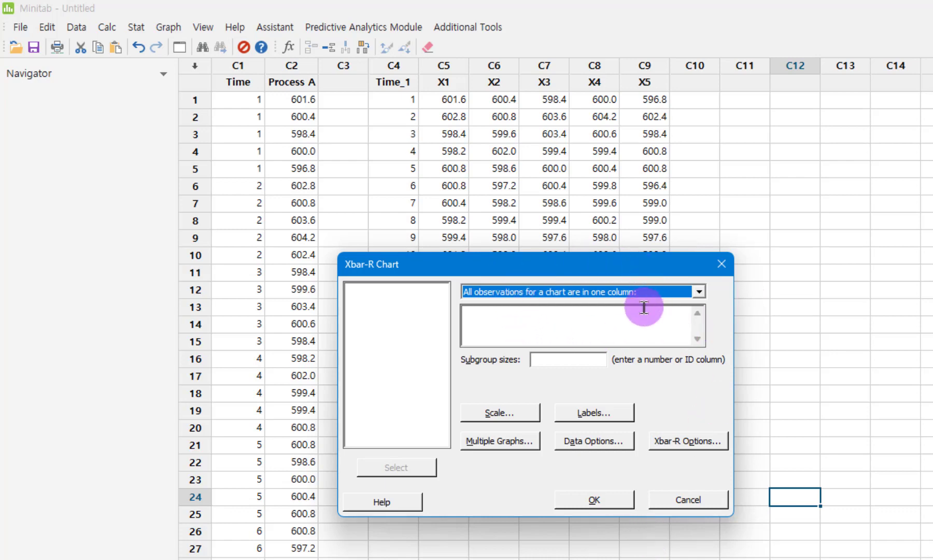
Try the one-column layout with Process A as the observations and Time as the subgroup sizes, and reset the Xbar-R dialog
{"action": "left_click", "coordinate": [699, 292]}
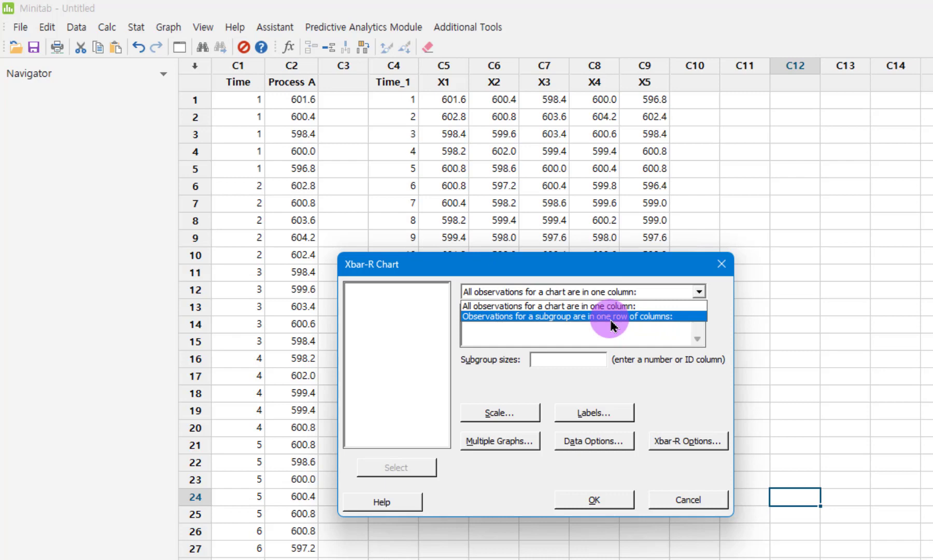
{"action": "left_click", "coordinate": [723, 310]}
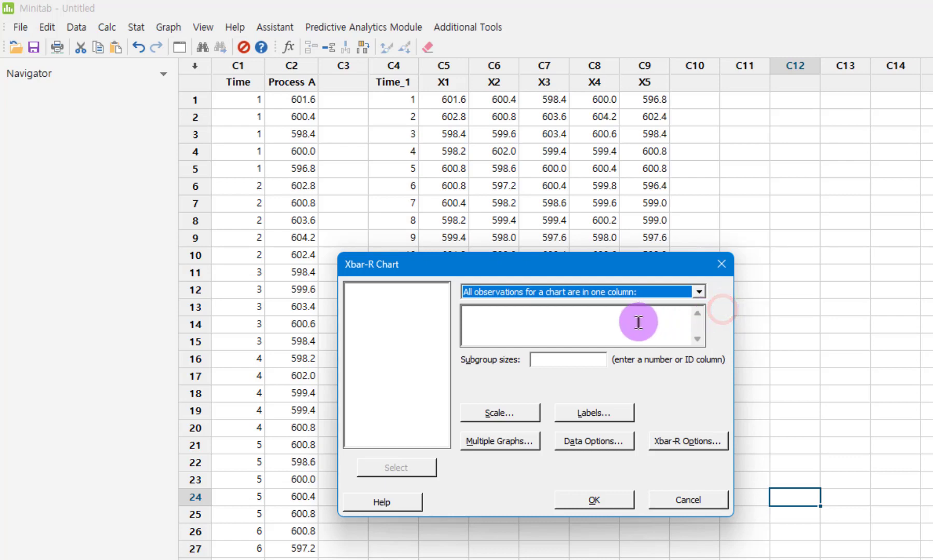
{"action": "left_click", "coordinate": [620, 318]}
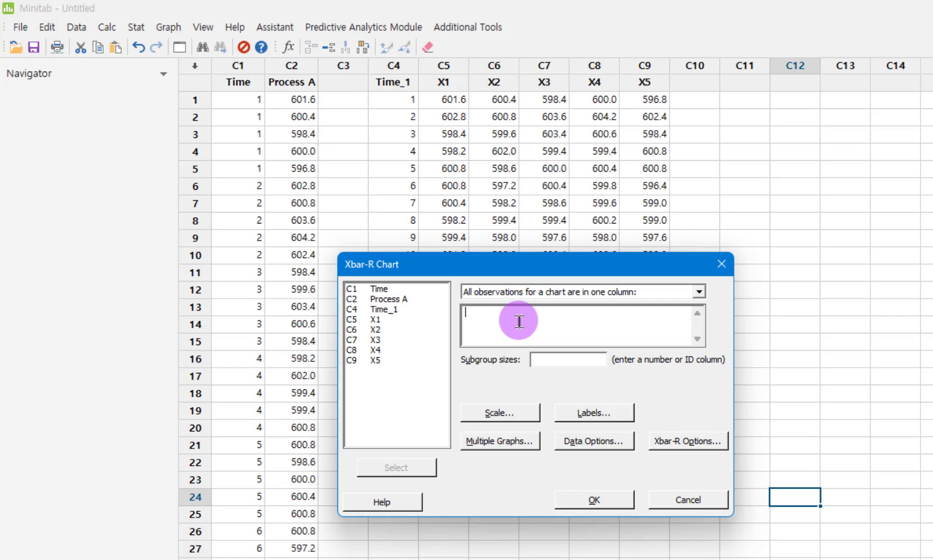
{"action": "double_click", "coordinate": [400, 303]}
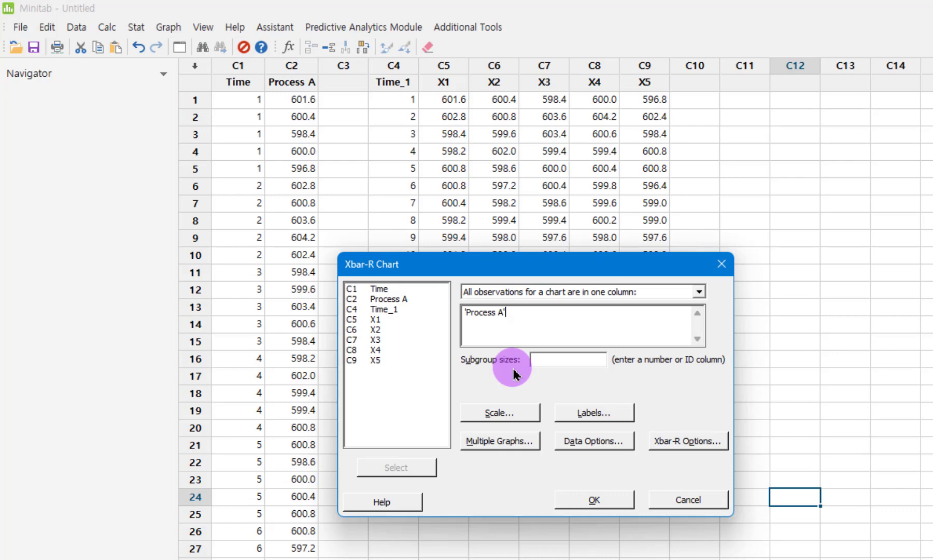
{"action": "left_click", "coordinate": [548, 359]}
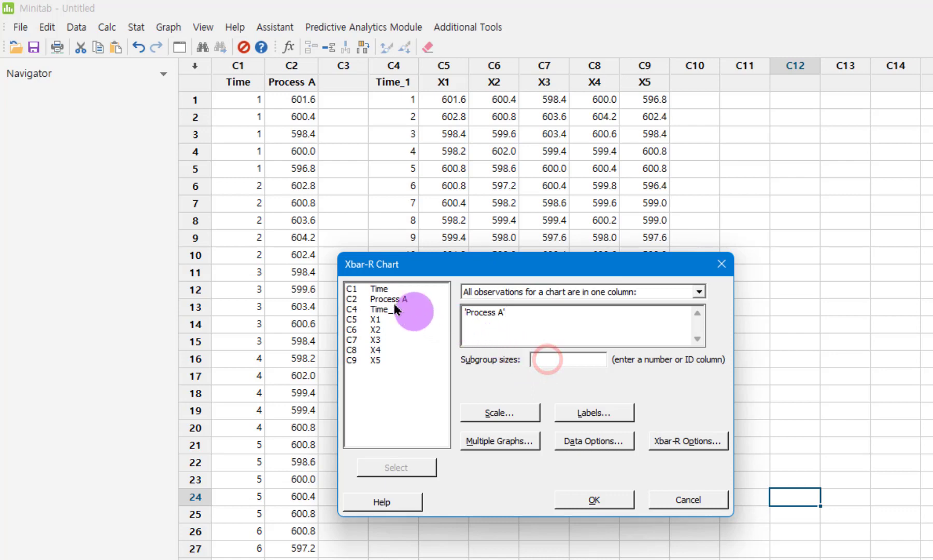
{"action": "double_click", "coordinate": [383, 293]}
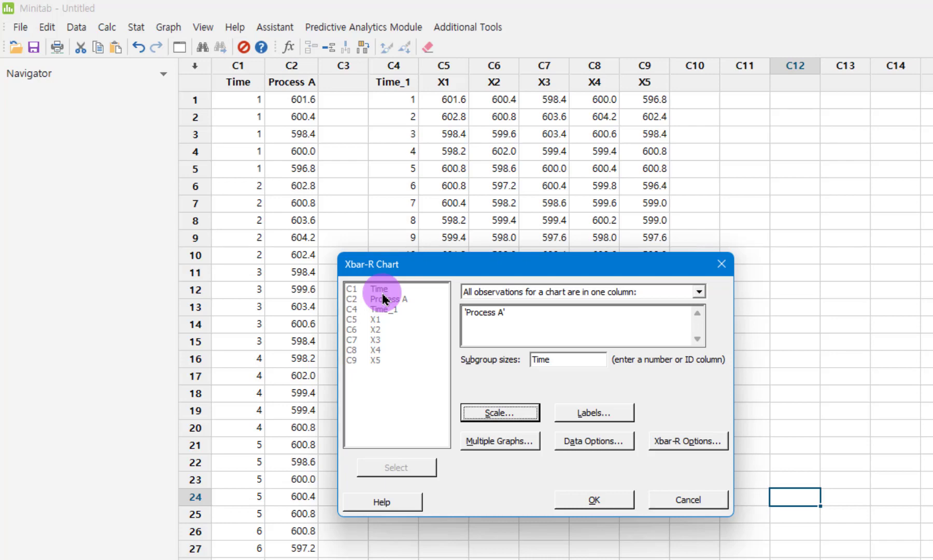
{"action": "key", "text": "F3"}
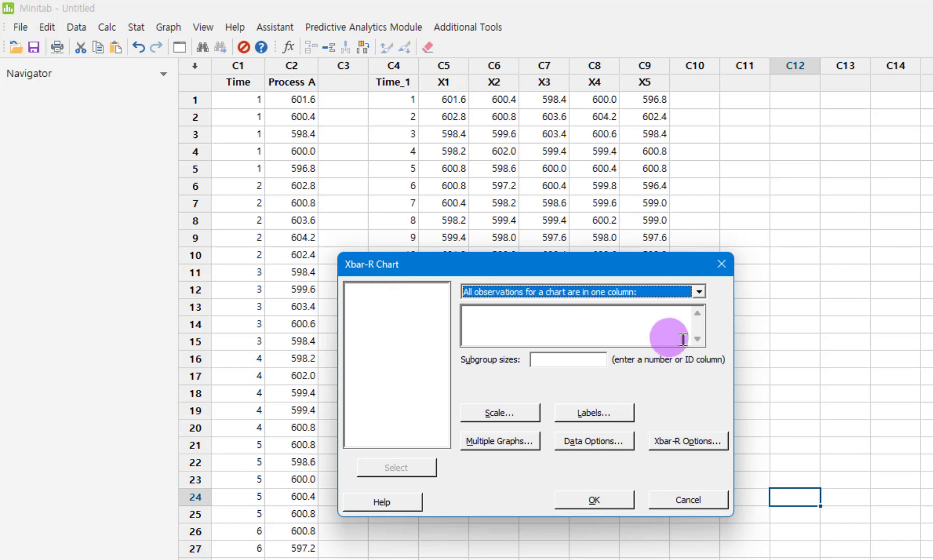
Try the layout with subgroup observations in one row of columns, using X1-X5, and reset the Xbar-R dialog
{"action": "left_click", "coordinate": [700, 293]}
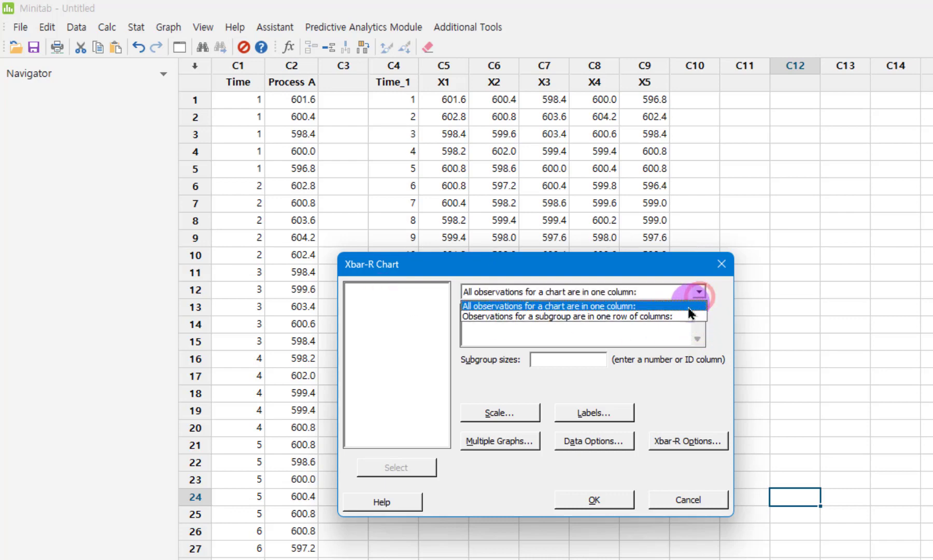
{"action": "left_click", "coordinate": [684, 316]}
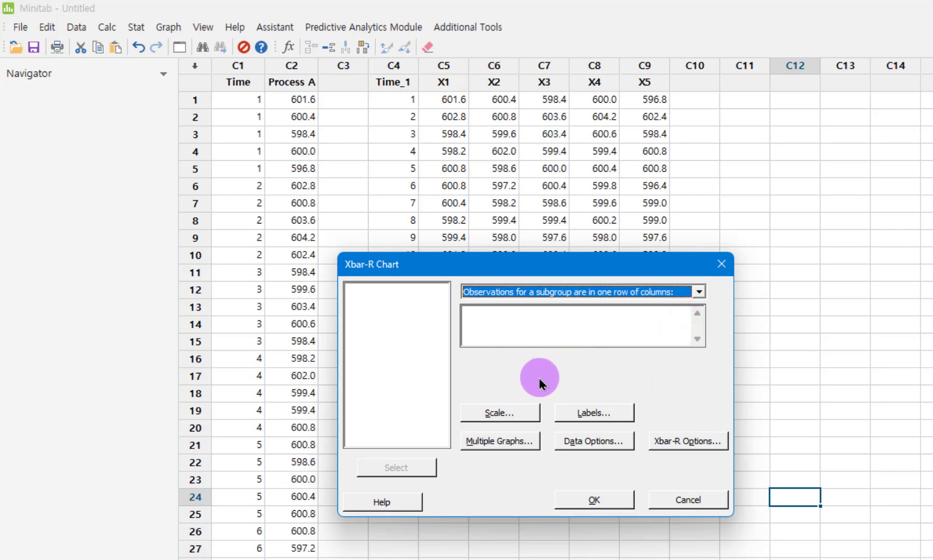
{"action": "left_click", "coordinate": [522, 321]}
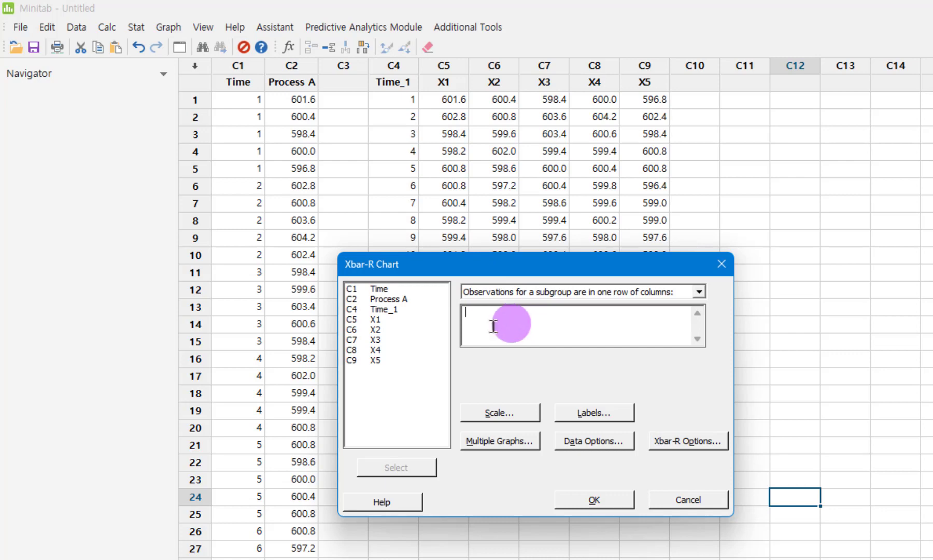
{"action": "left_click_drag", "start_coordinate": [398, 322], "coordinate": [400, 365]}
{"action": "left_click", "coordinate": [415, 472]}
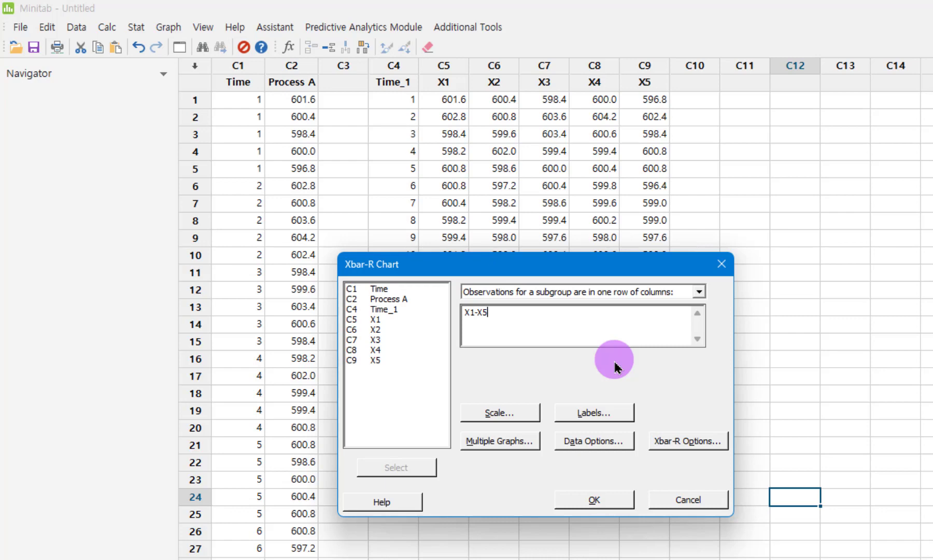
{"action": "key", "text": "F3"}
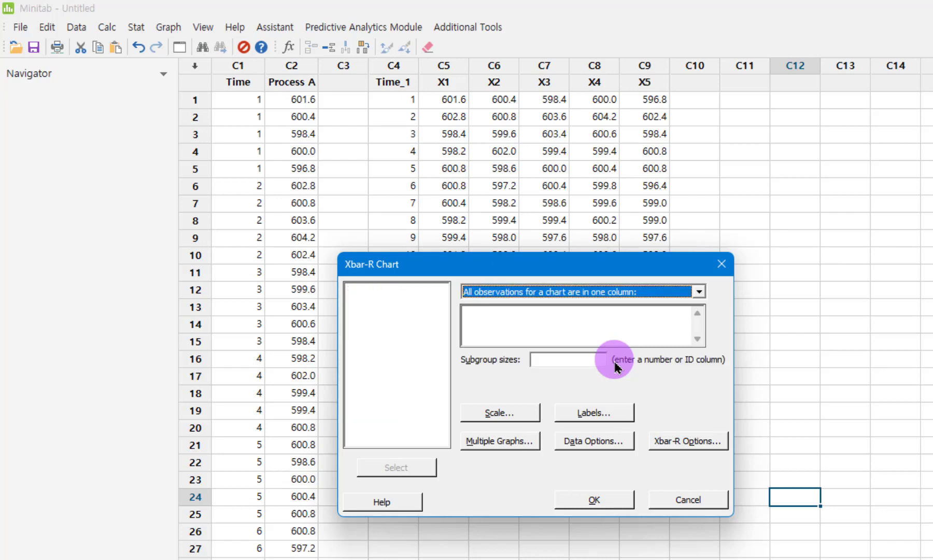
Assign Process A as the single-column observations and use the Time column for the subgroup sizes
{"action": "left_click", "coordinate": [534, 323]}
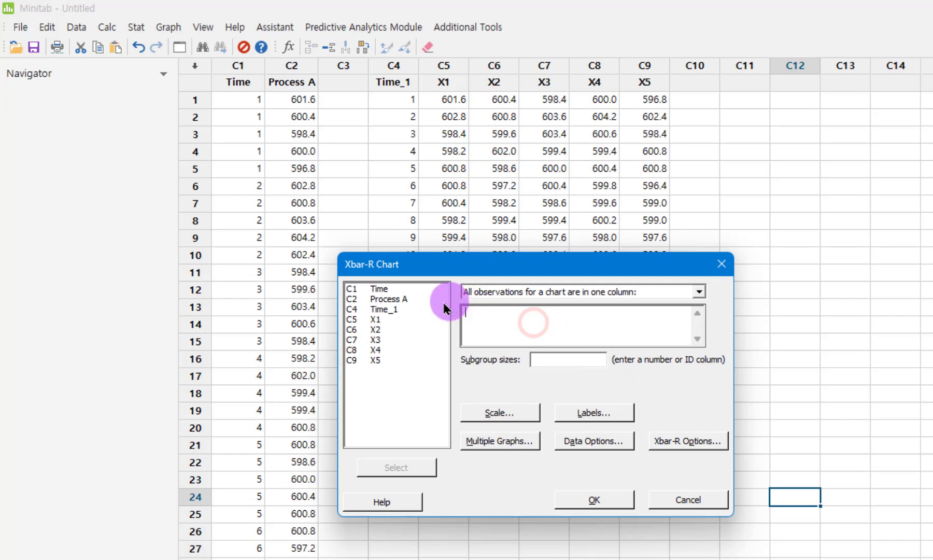
{"action": "double_click", "coordinate": [402, 302]}
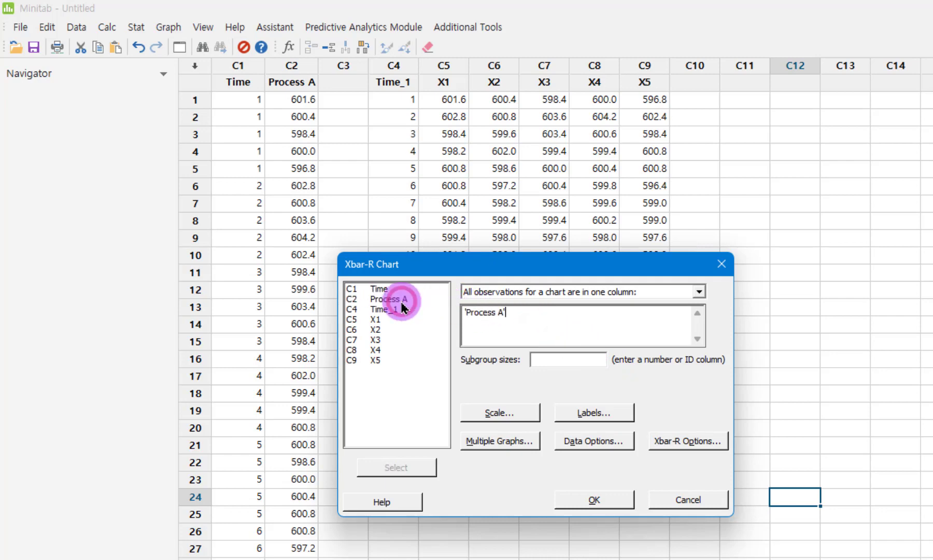
{"action": "left_click", "coordinate": [557, 361]}
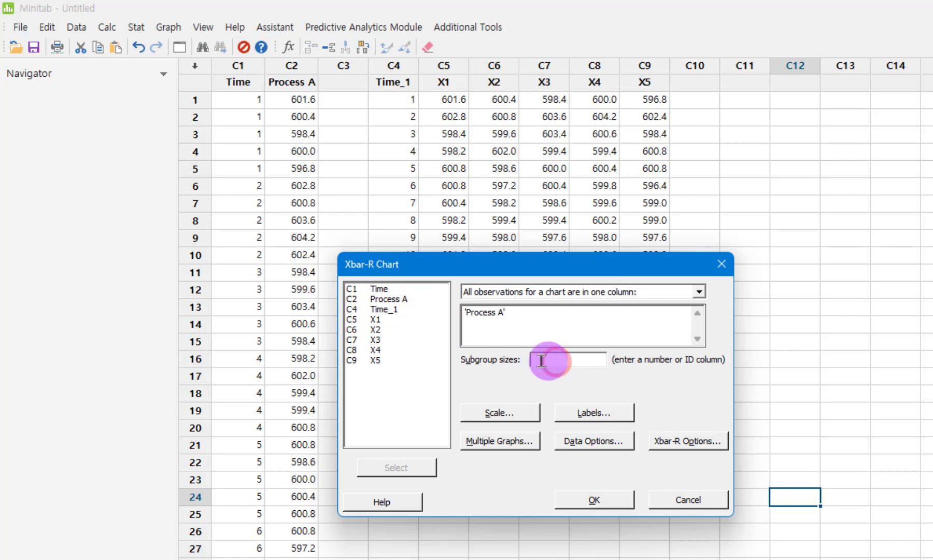
{"action": "double_click", "coordinate": [404, 289]}
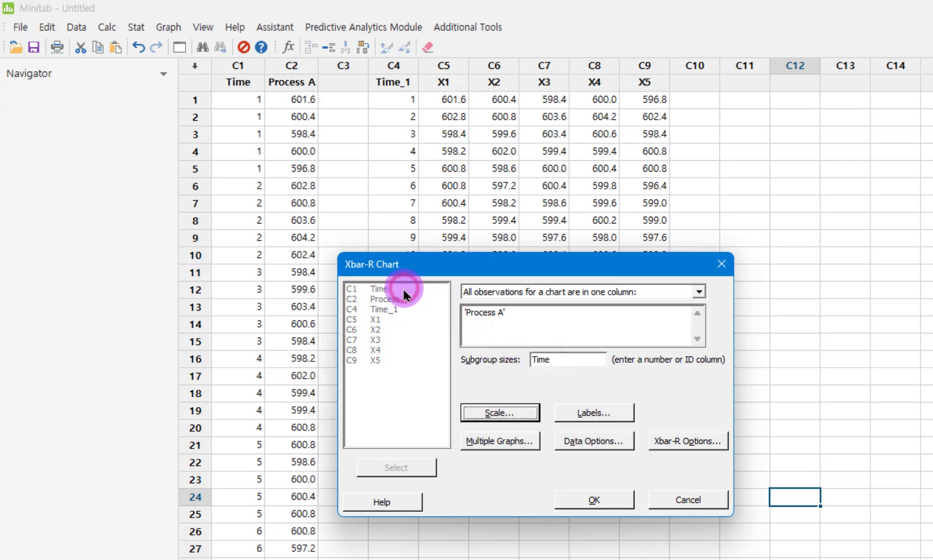
In the Xbar-R options, enable the second through sixth special-cause tests in addition to the first one
{"action": "left_click", "coordinate": [679, 441]}
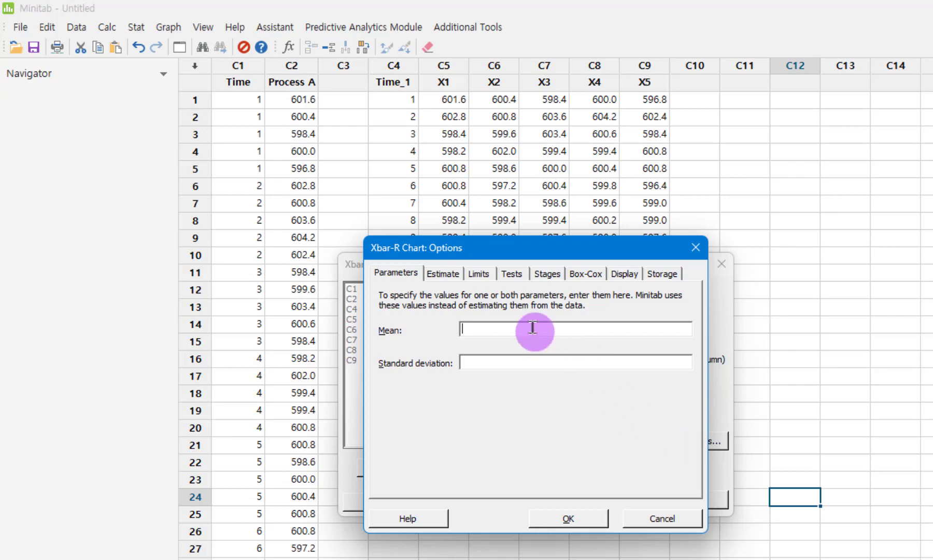
{"action": "left_click", "coordinate": [512, 274]}
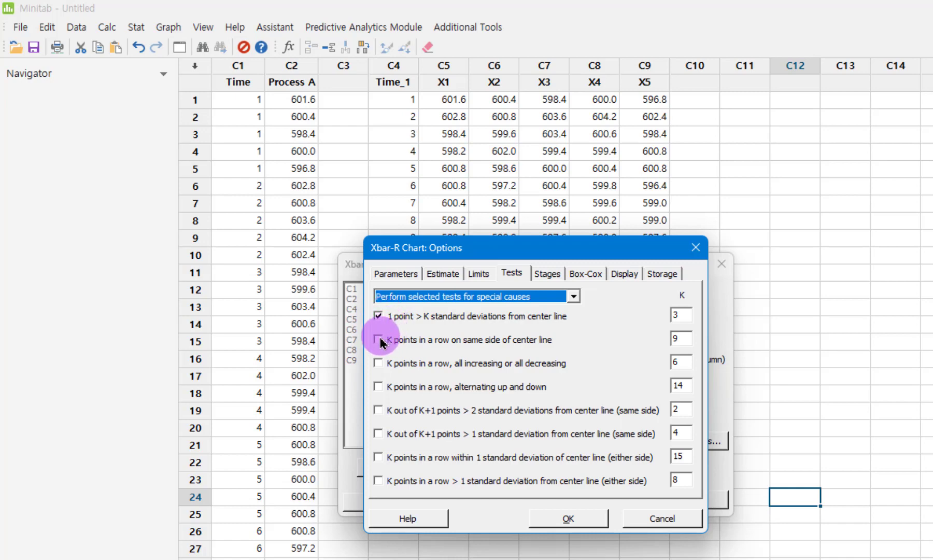
{"action": "left_click", "coordinate": [380, 341]}
{"action": "left_click", "coordinate": [380, 364]}
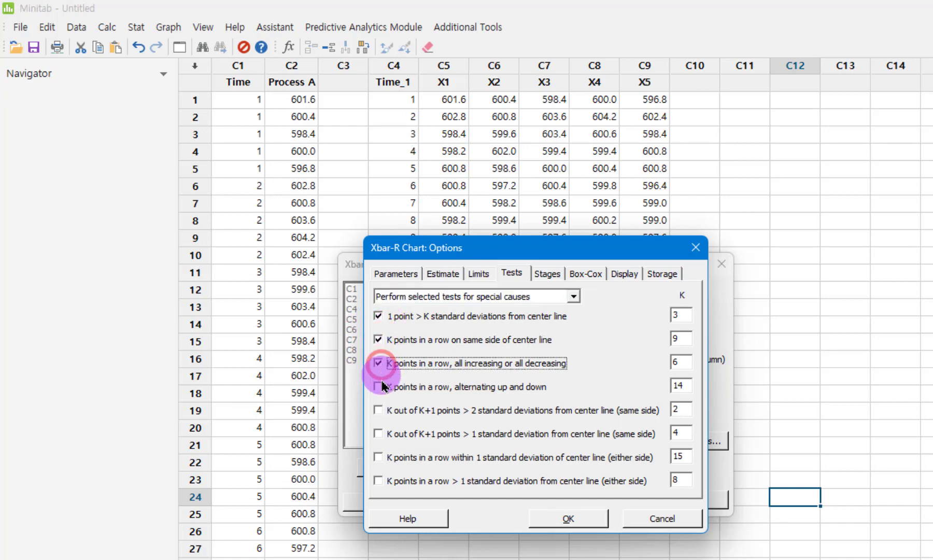
{"action": "left_click", "coordinate": [381, 393]}
{"action": "left_click", "coordinate": [379, 410]}
{"action": "left_click", "coordinate": [379, 434]}
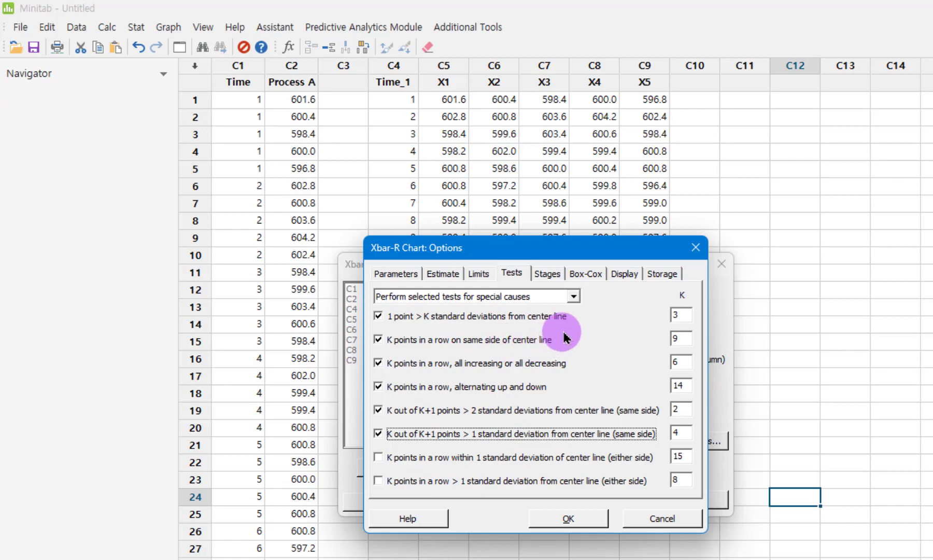
Switch the tests setting to perform all tests for special causes, and return it to performing only selected tests
{"action": "left_click", "coordinate": [574, 300]}
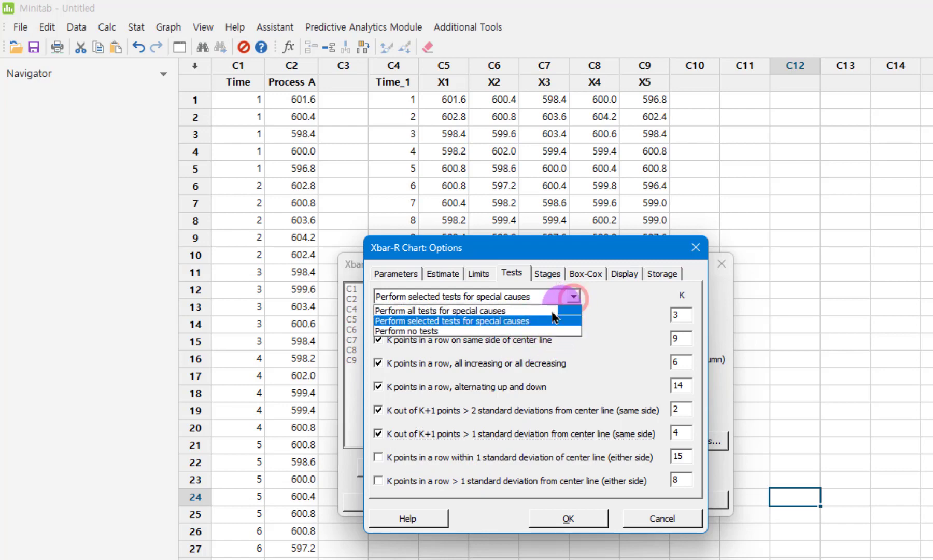
{"action": "left_click", "coordinate": [518, 311]}
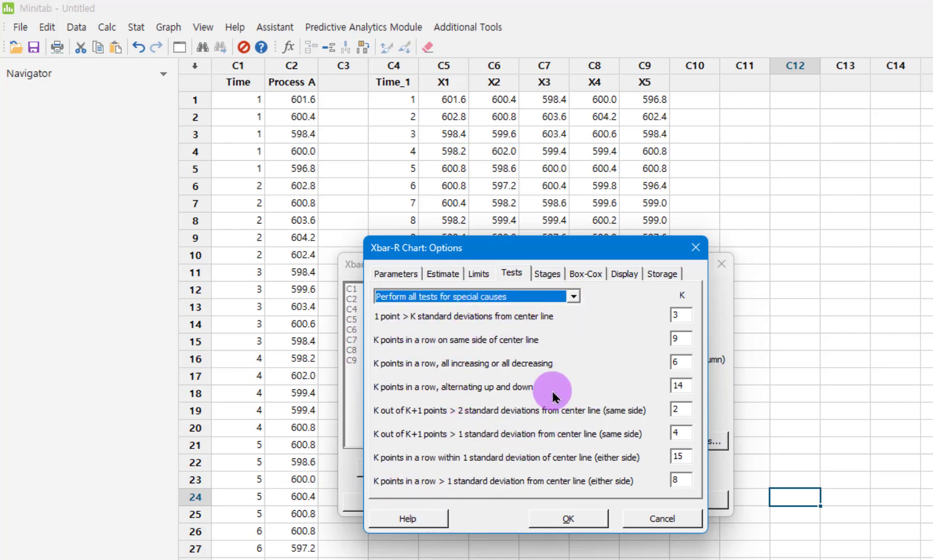
{"action": "left_click", "coordinate": [573, 298]}
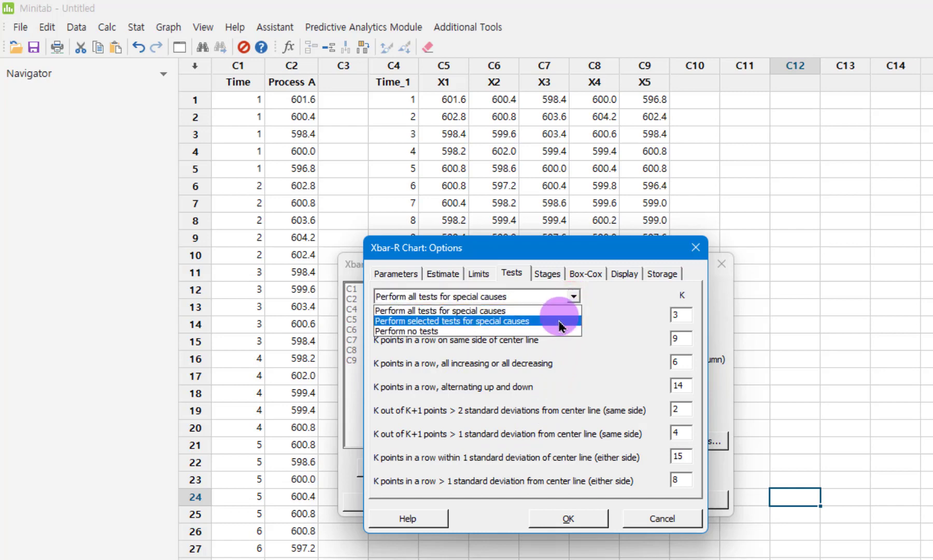
{"action": "left_click", "coordinate": [559, 321]}
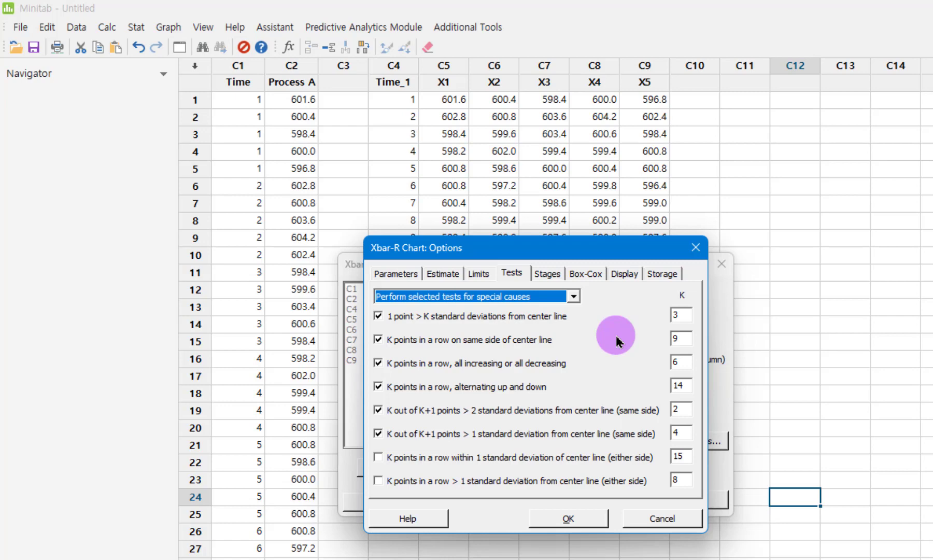
Try editing the K value of the 1-point test, and deselect the test for K points in a row on the same side
{"action": "left_click", "coordinate": [682, 317]}
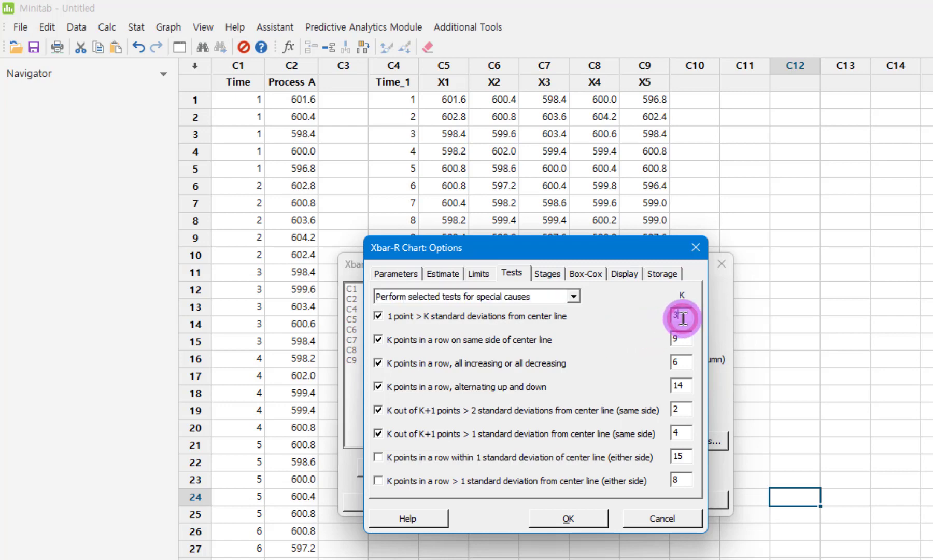
{"action": "type", "text": "."}
{"action": "key", "text": "BackSpace"}
{"action": "key", "text": "BackSpace"}
{"action": "left_click", "coordinate": [626, 338]}
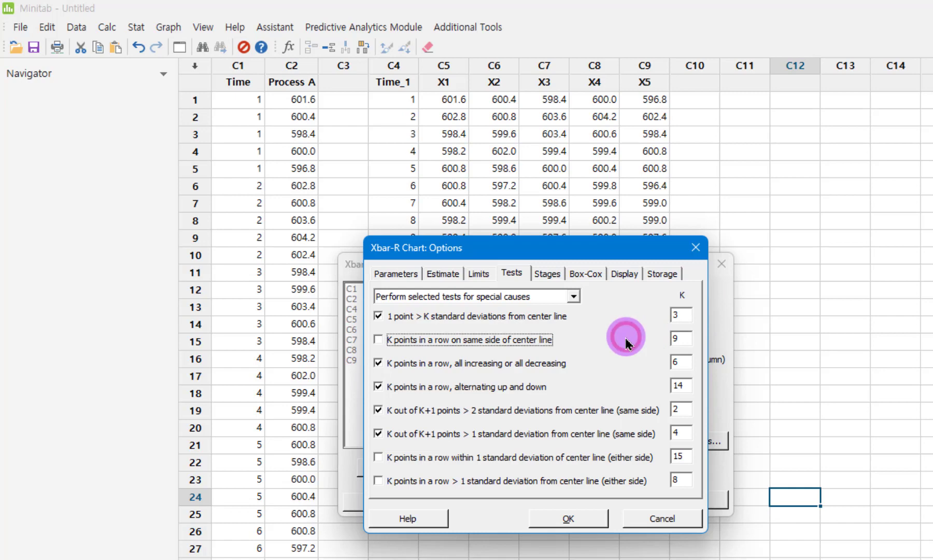
Set the options to perform all tests for special causes, and generate the Xbar-R chart of Process A
{"action": "left_click", "coordinate": [573, 297]}
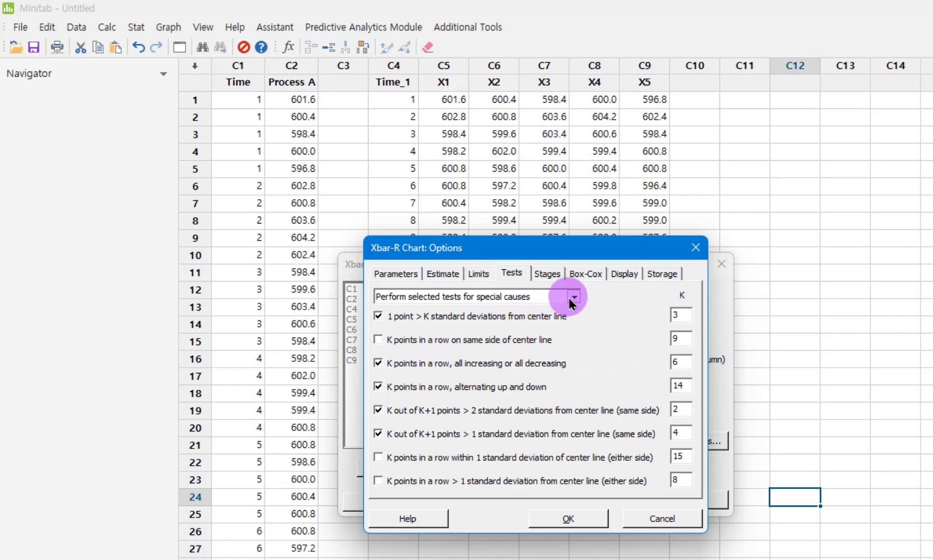
{"action": "left_click", "coordinate": [622, 341]}
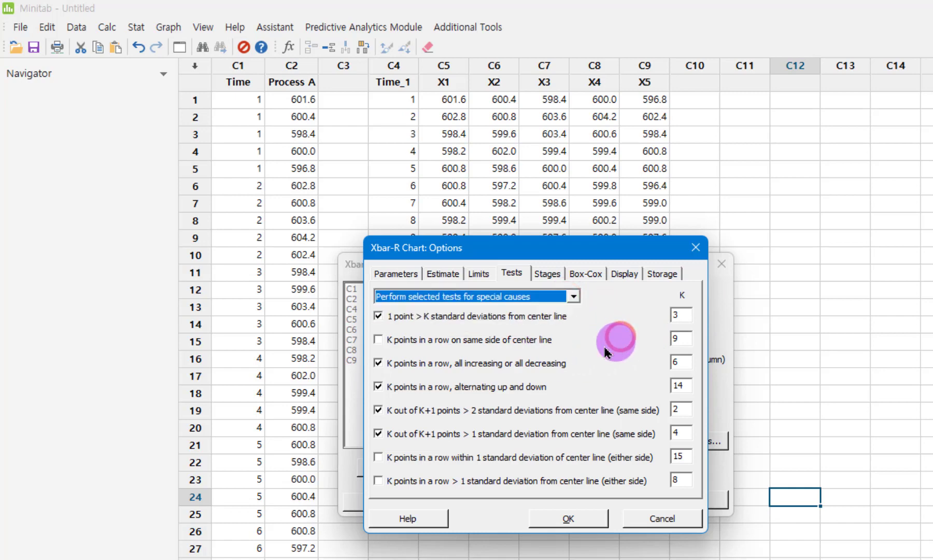
{"action": "left_click", "coordinate": [574, 296]}
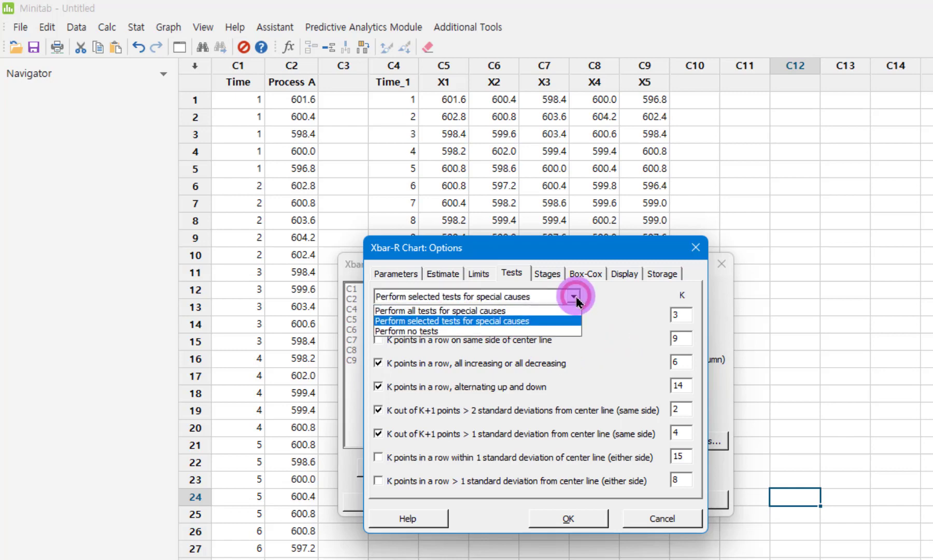
{"action": "left_click", "coordinate": [527, 311]}
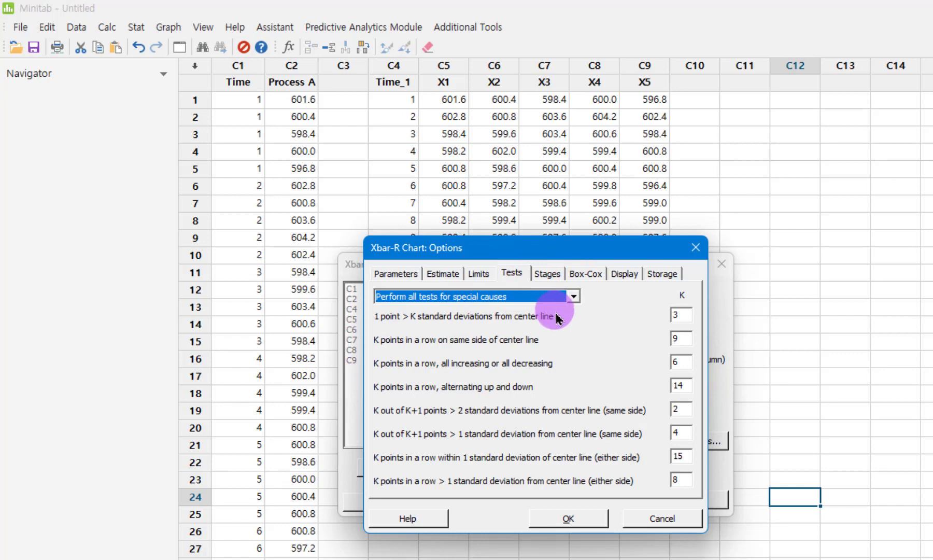
{"action": "left_click", "coordinate": [569, 519]}
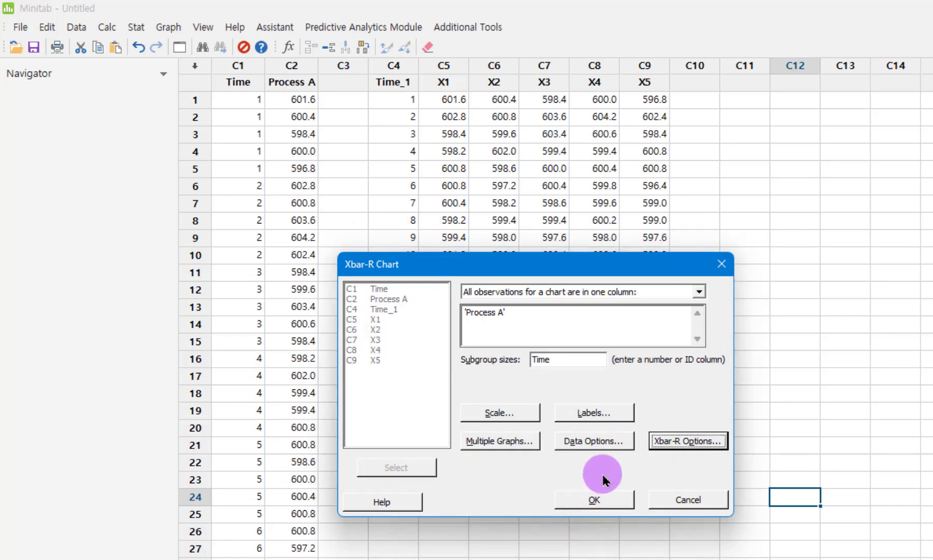
{"action": "left_click", "coordinate": [595, 500]}
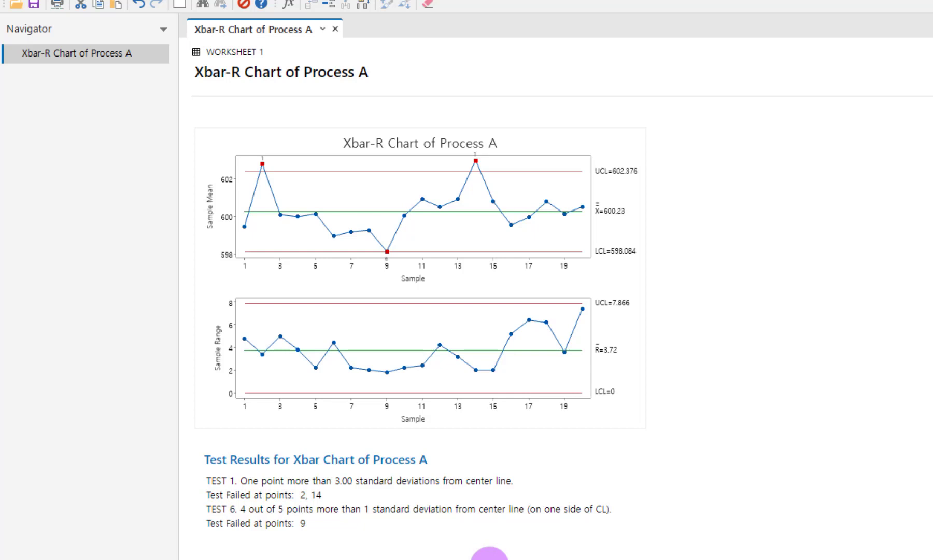
Regenerate the Xbar-R chart of Process A with additional sigma limits at 1 and 2 multiples of the standard deviation
{"action": "key", "text": "ctrl+e"}
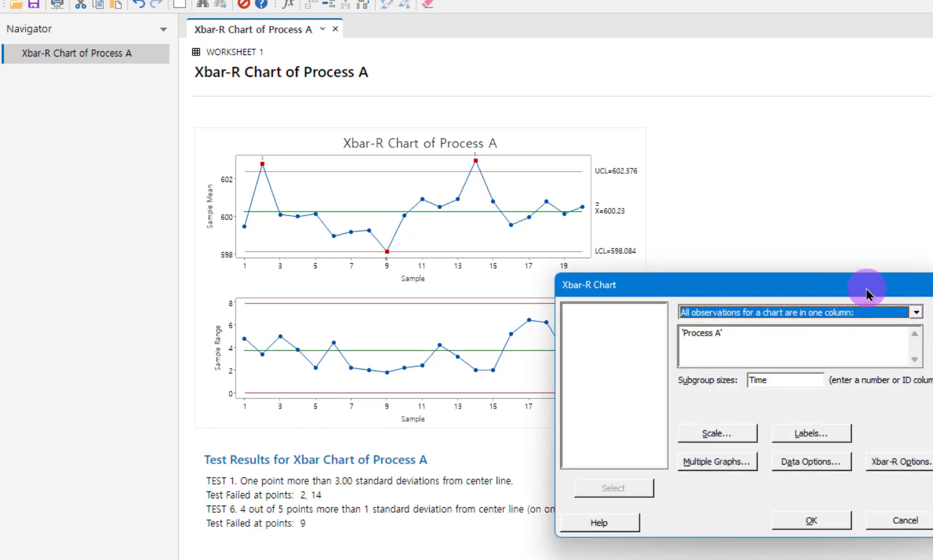
{"action": "left_click_drag", "start_coordinate": [864, 285], "coordinate": [656, 212]}
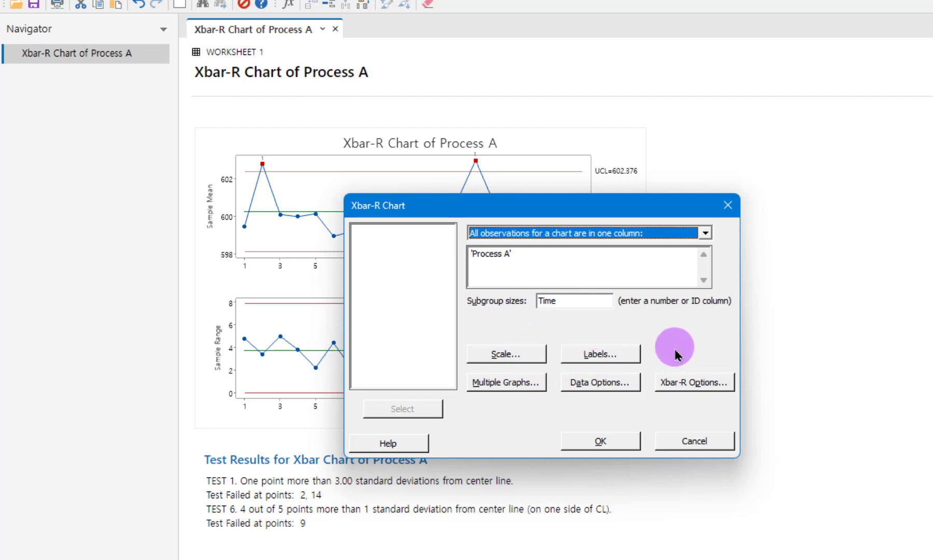
{"action": "left_click", "coordinate": [685, 383]}
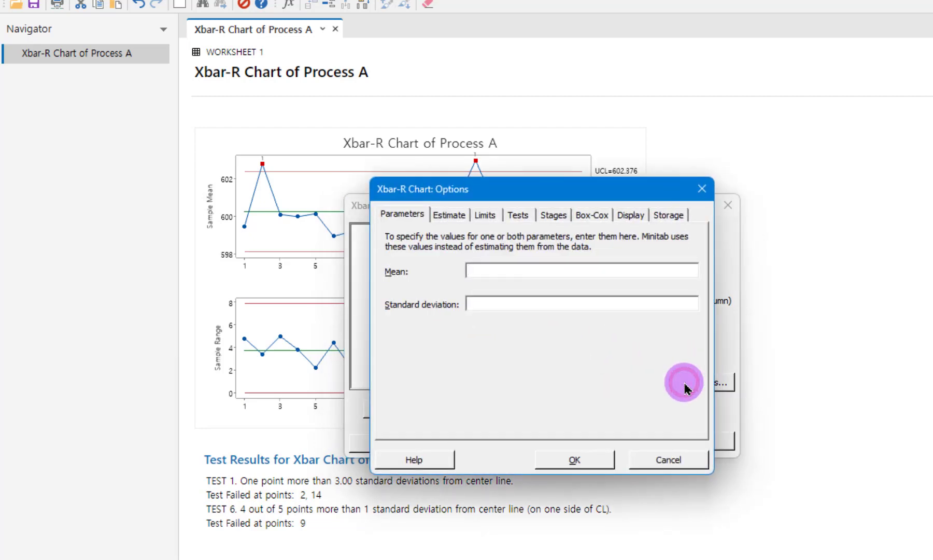
{"action": "left_click", "coordinate": [486, 217]}
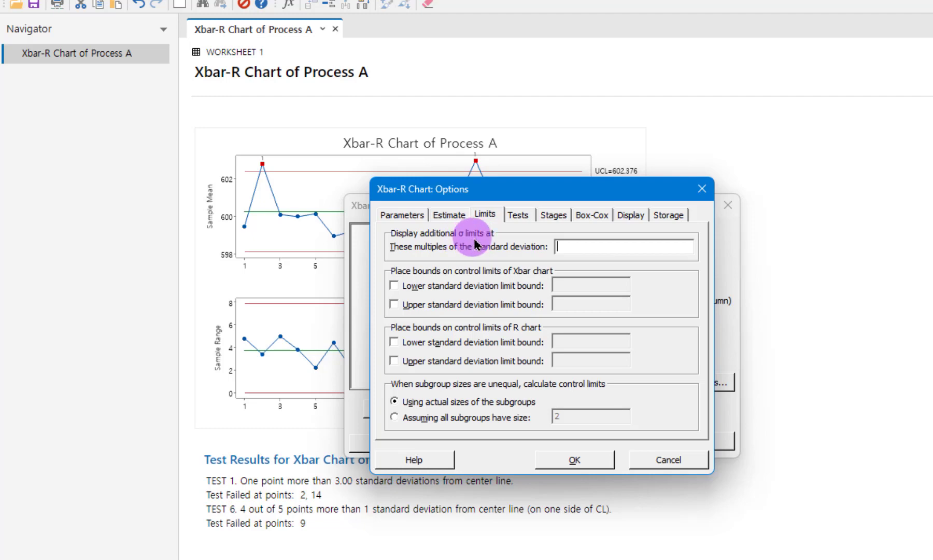
{"action": "left_click", "coordinate": [568, 249]}
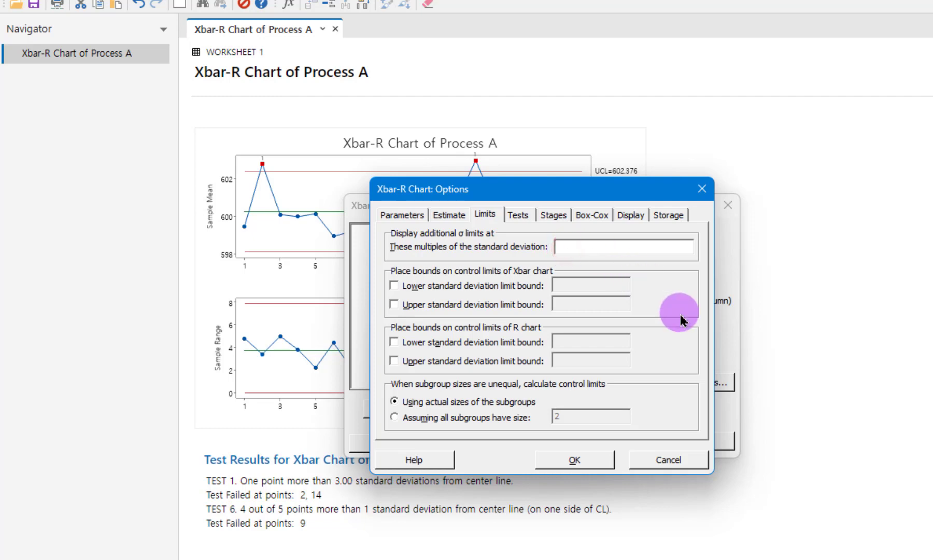
{"action": "type", "text": "1 2"}
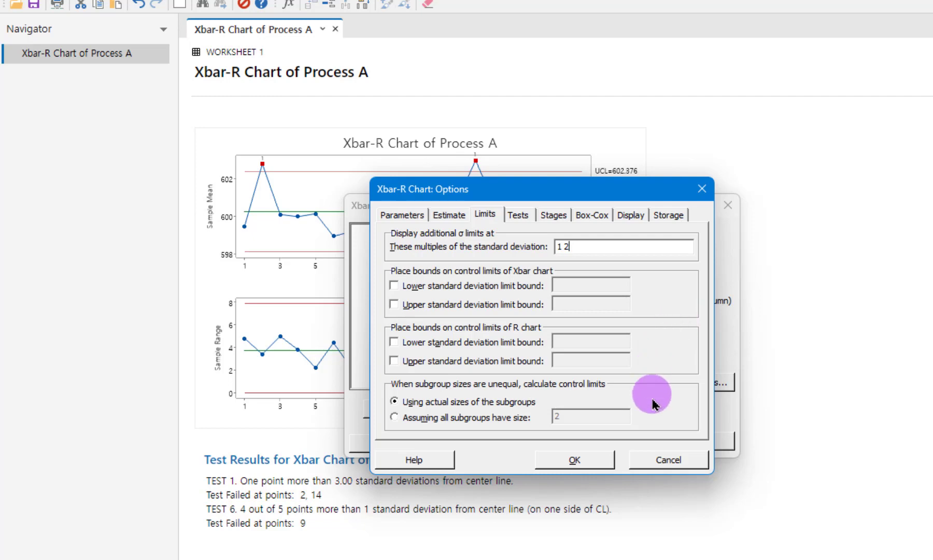
{"action": "left_click", "coordinate": [591, 465]}
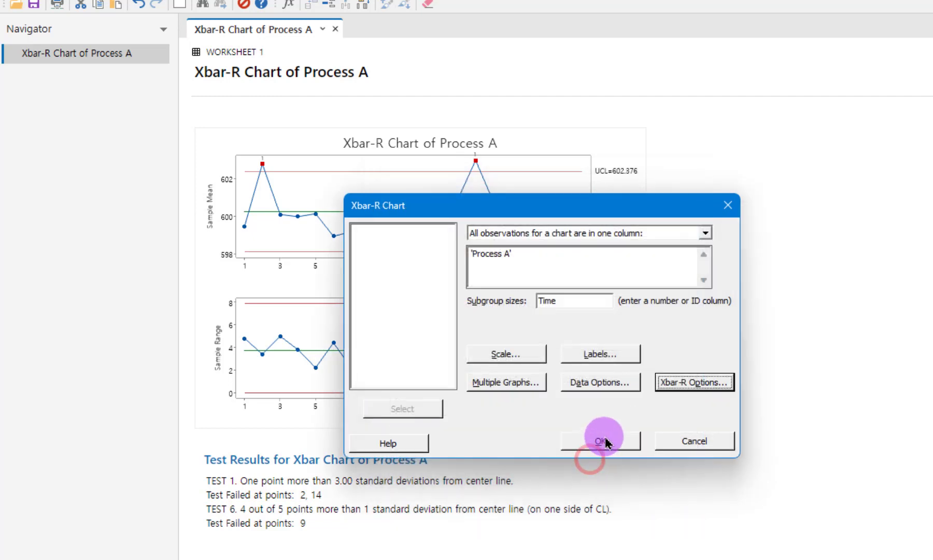
{"action": "left_click", "coordinate": [603, 440]}
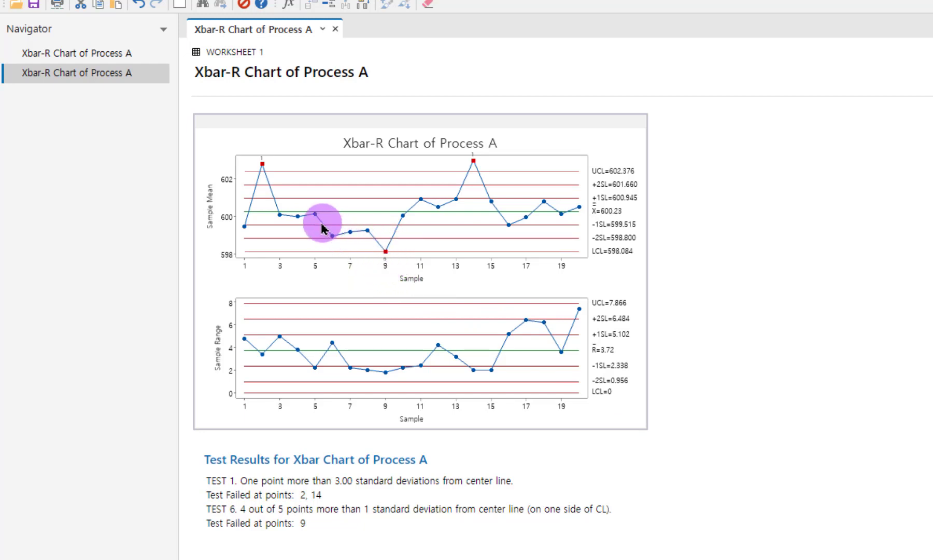
Regenerate the Xbar-R chart with subgroups 2, 9 and 14 omitted when estimating the parameters
{"action": "mouse_move", "coordinate": [386, 254]}
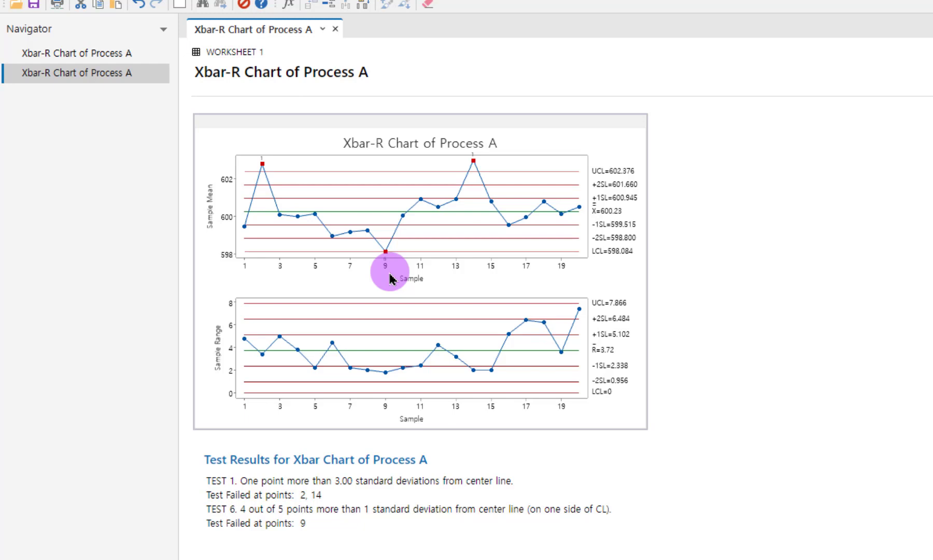
{"action": "key", "text": "ctrl+e"}
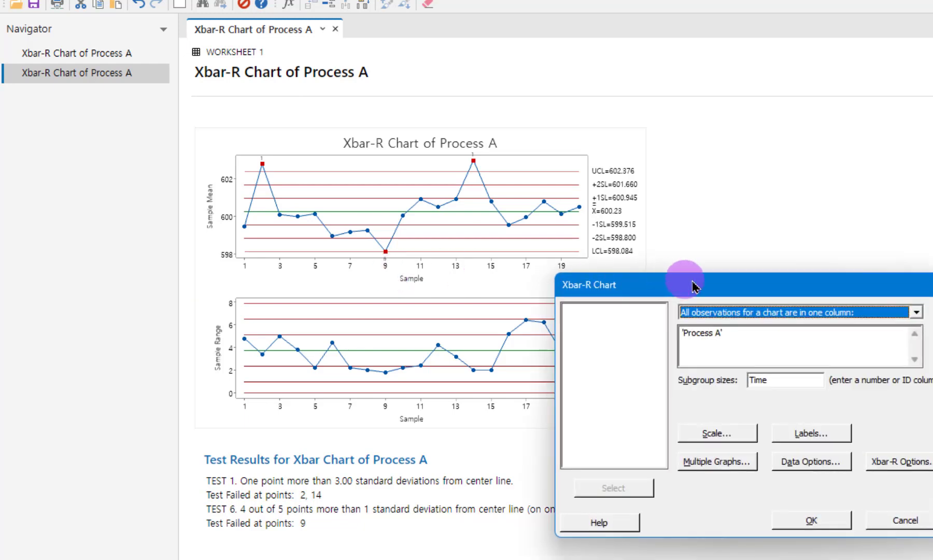
{"action": "left_click_drag", "start_coordinate": [733, 283], "coordinate": [566, 202]}
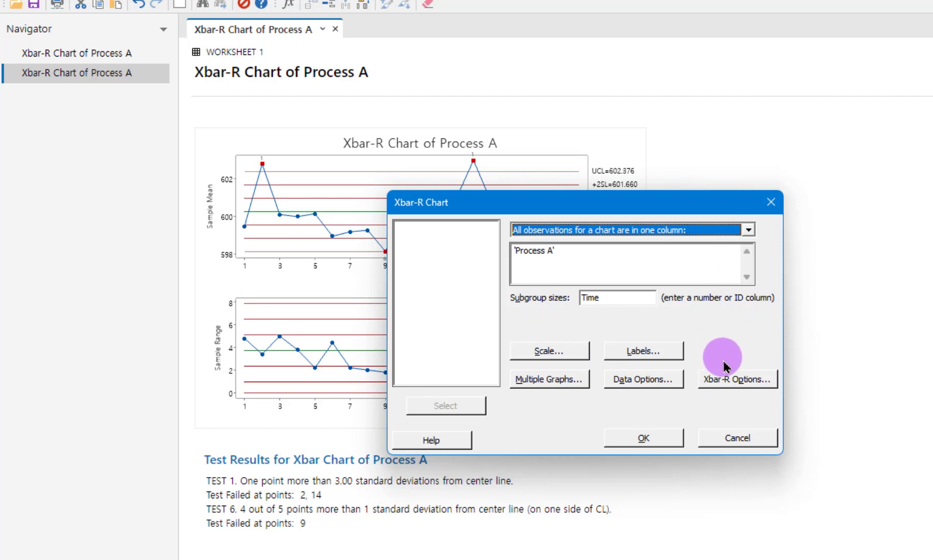
{"action": "left_click", "coordinate": [731, 384]}
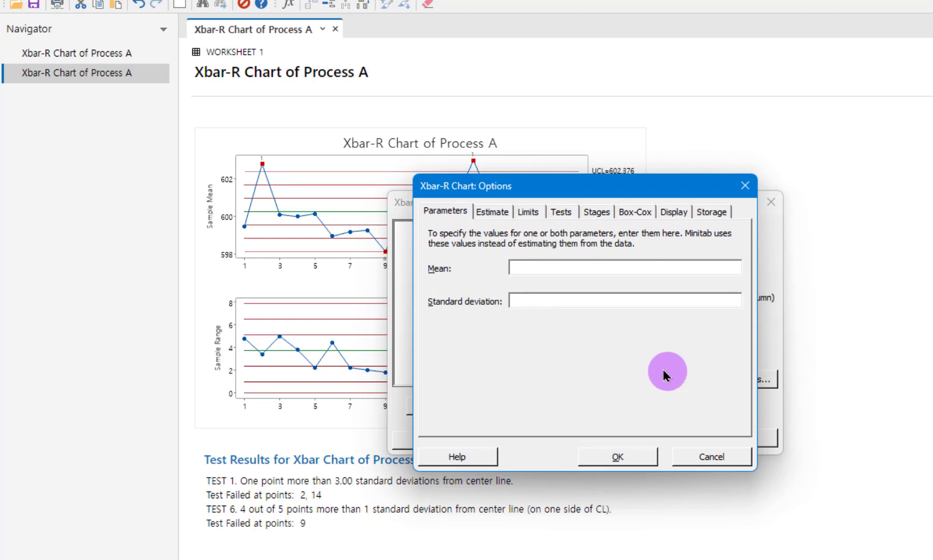
{"action": "left_click", "coordinate": [488, 217]}
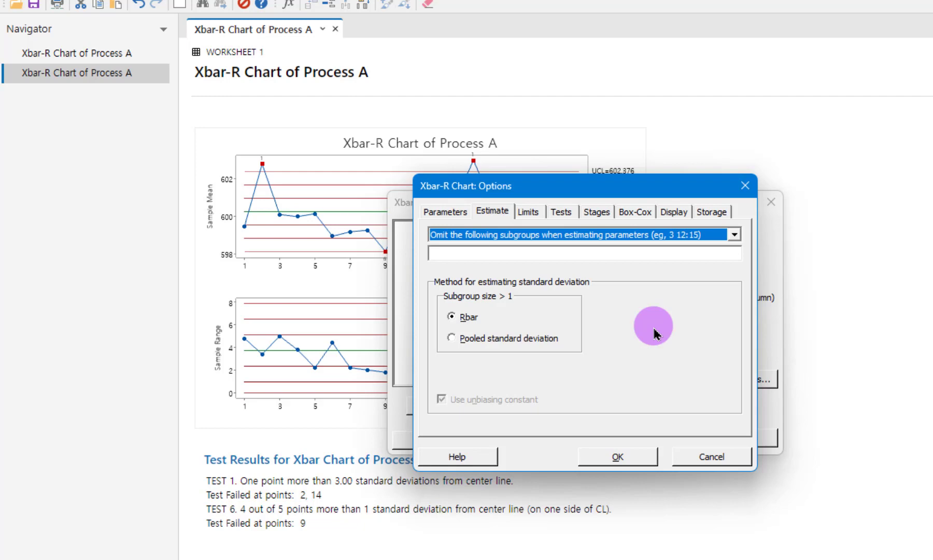
{"action": "left_click", "coordinate": [577, 255]}
{"action": "type", "text": "2 "}
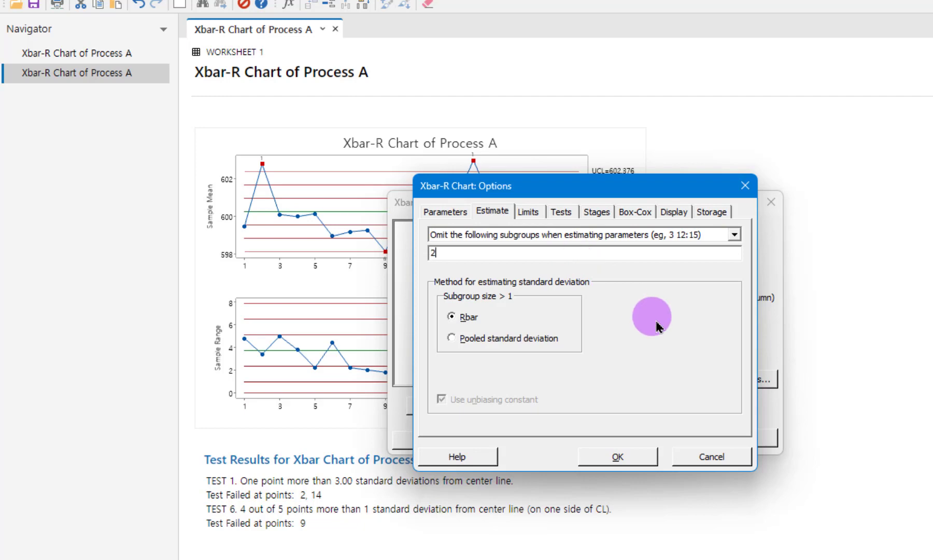
{"action": "type", "text": "9 14"}
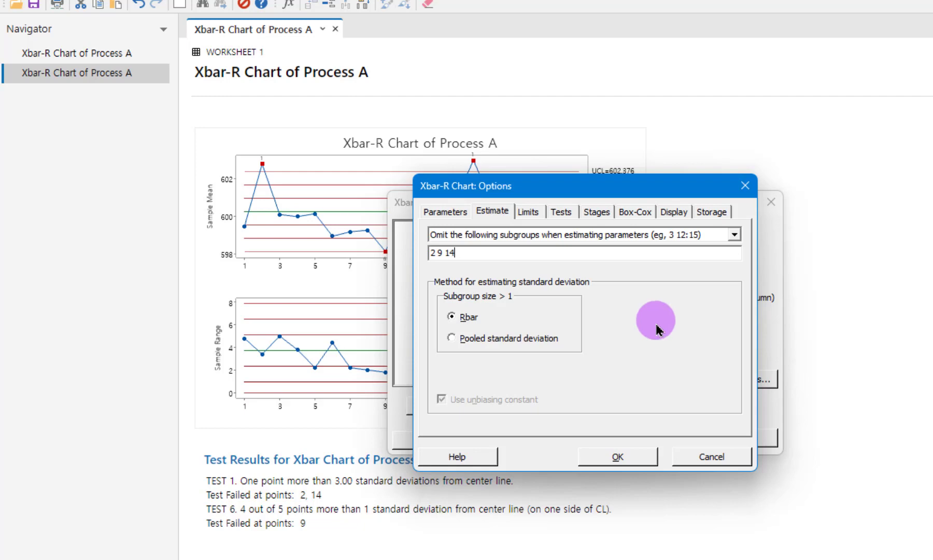
{"action": "left_click", "coordinate": [626, 459]}
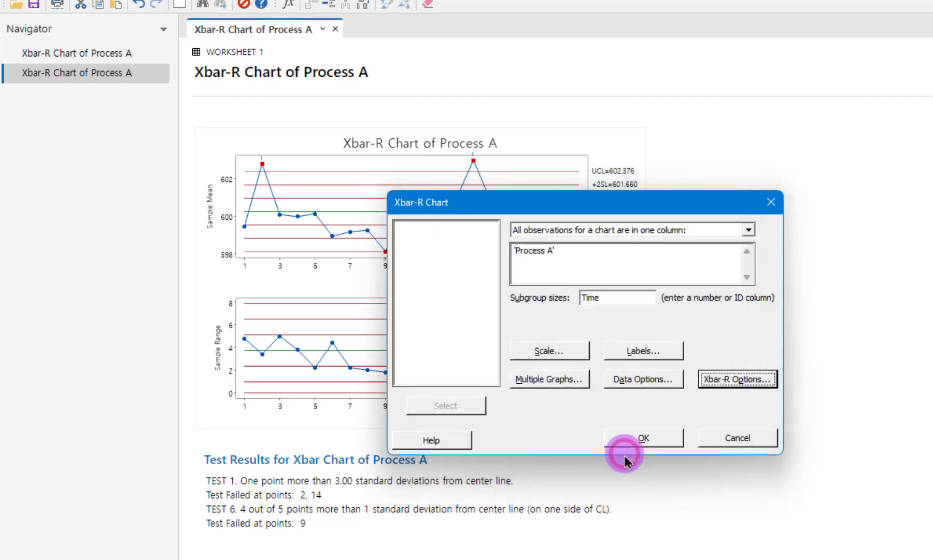
{"action": "left_click", "coordinate": [642, 442]}
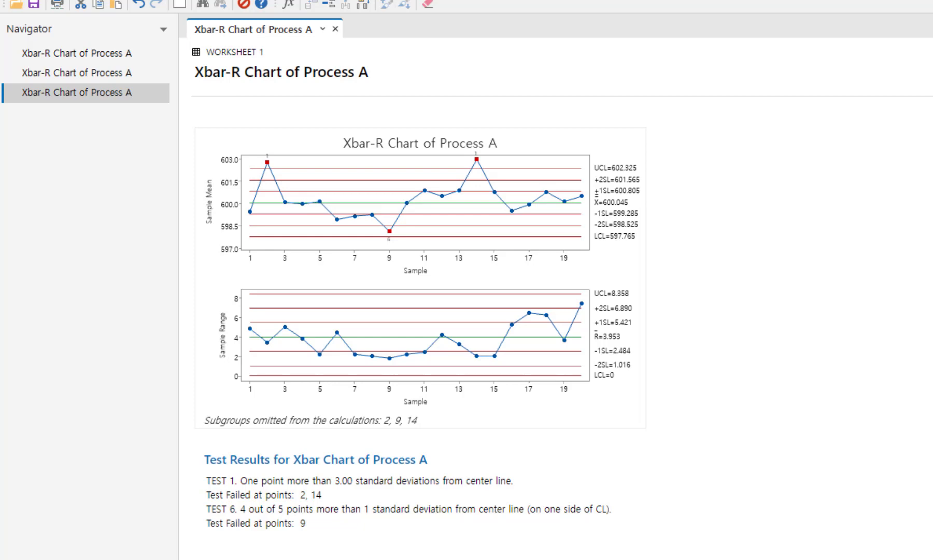
Start an Xbar-S chart from the worksheet, with each subgroup's observations in one row of columns X1-X5
{"action": "left_click", "coordinate": [728, 525]}
{"action": "left_click", "coordinate": [819, 559]}
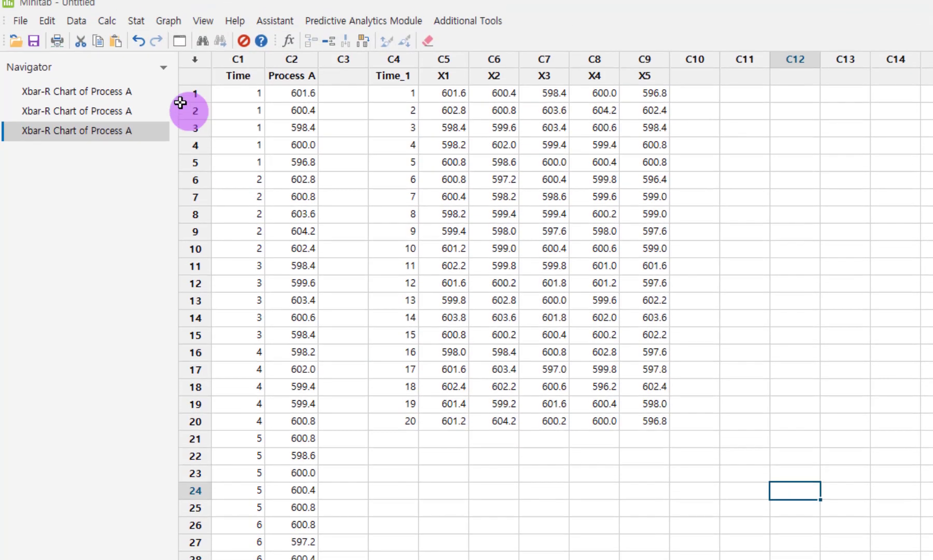
{"action": "left_click", "coordinate": [136, 21]}
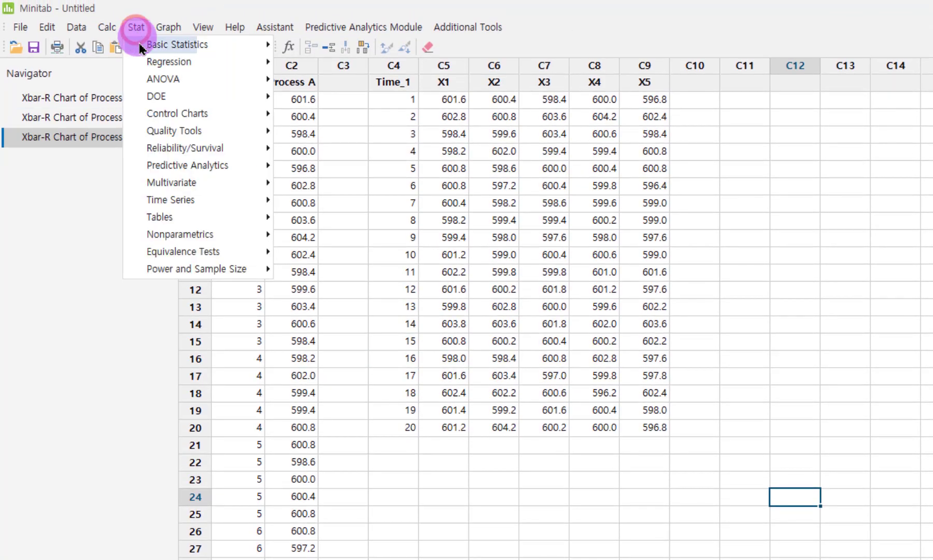
{"action": "mouse_move", "coordinate": [187, 115]}
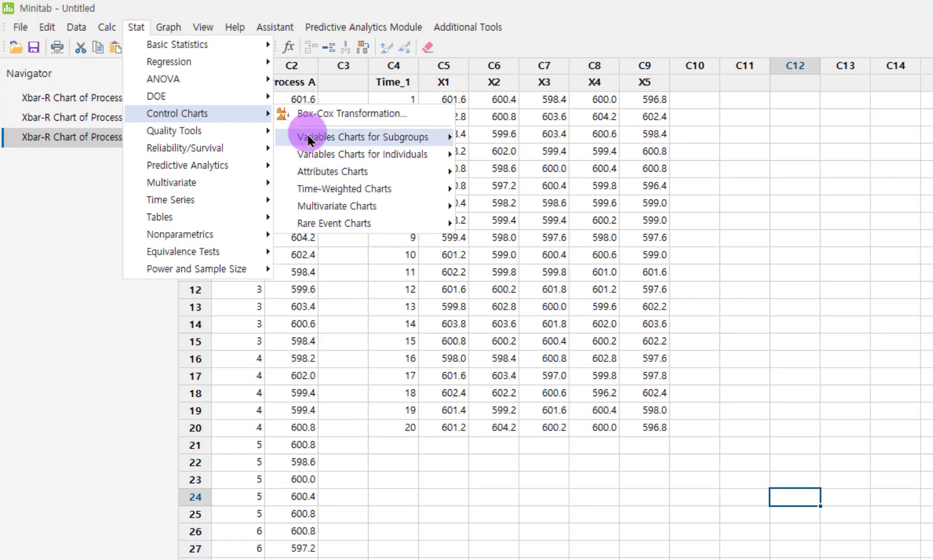
{"action": "mouse_move", "coordinate": [308, 136]}
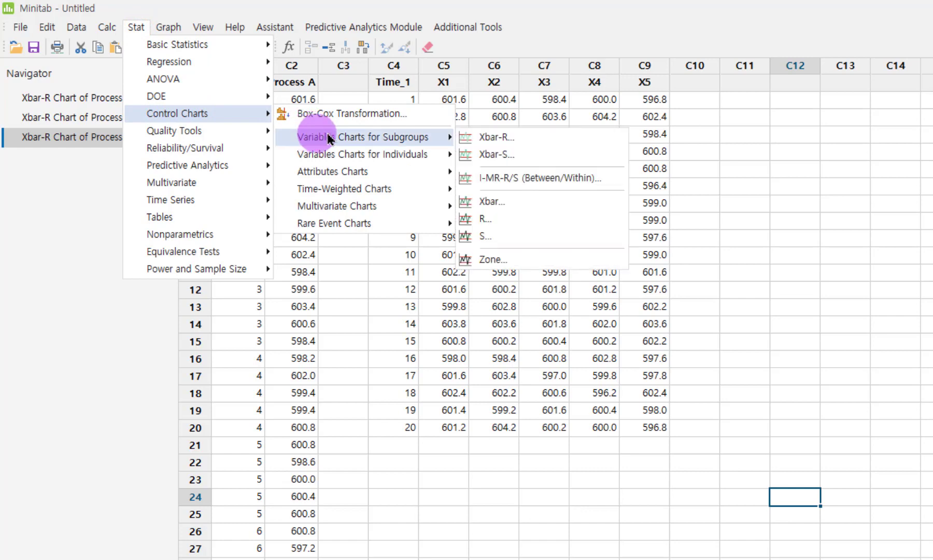
{"action": "left_click", "coordinate": [506, 159]}
{"action": "left_click_drag", "start_coordinate": [693, 341], "coordinate": [434, 236]}
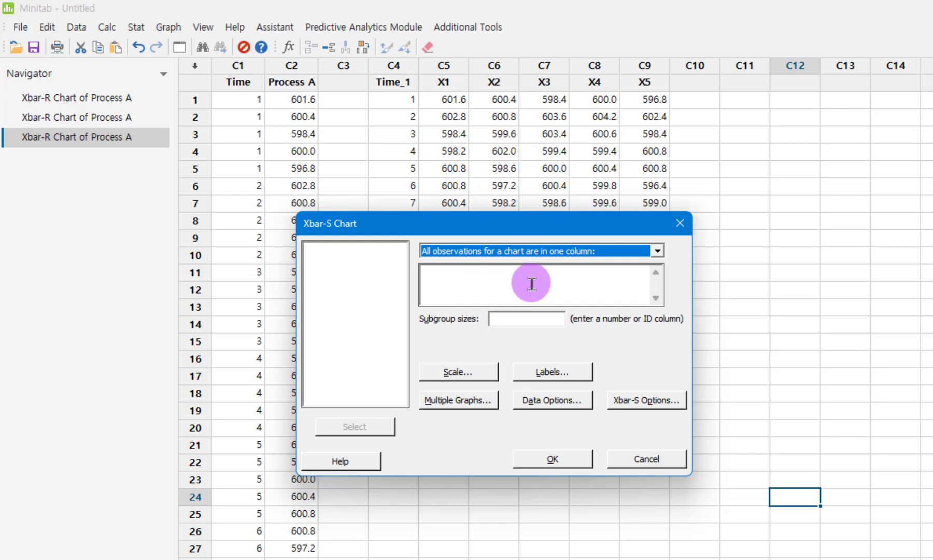
{"action": "left_click", "coordinate": [658, 251]}
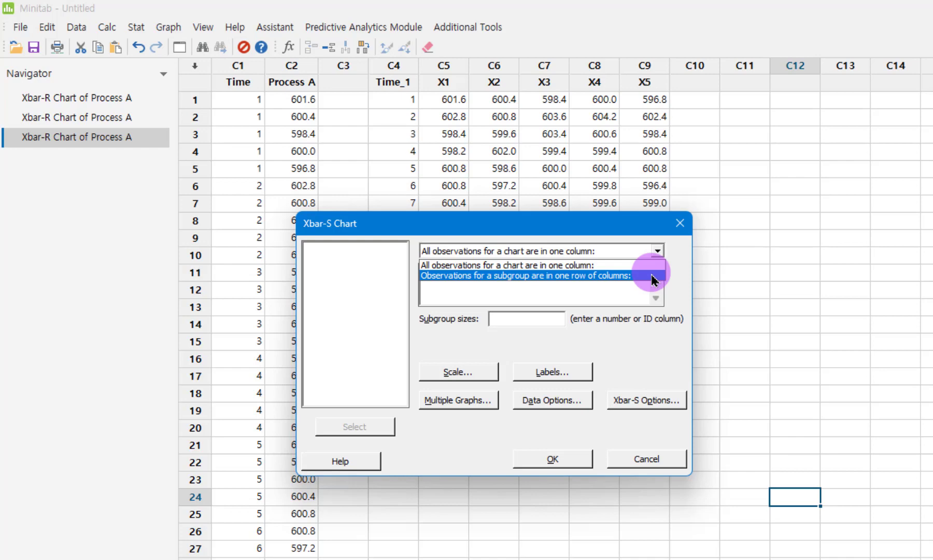
{"action": "left_click", "coordinate": [652, 280]}
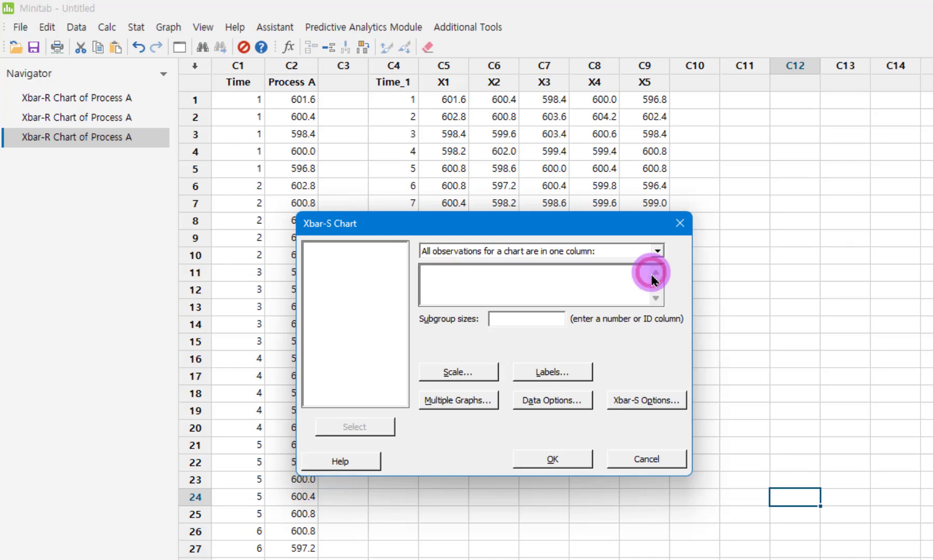
{"action": "left_click", "coordinate": [577, 285]}
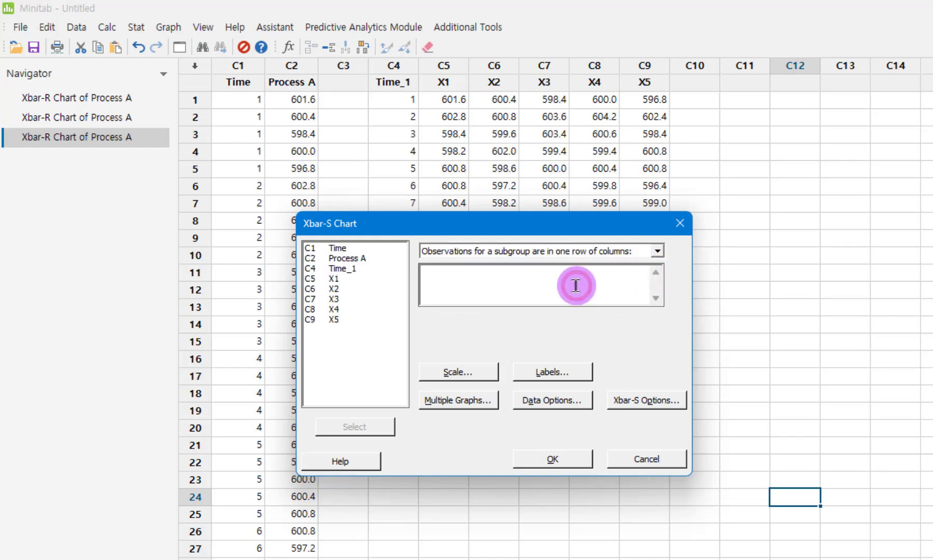
{"action": "left_click_drag", "start_coordinate": [335, 282], "coordinate": [339, 319]}
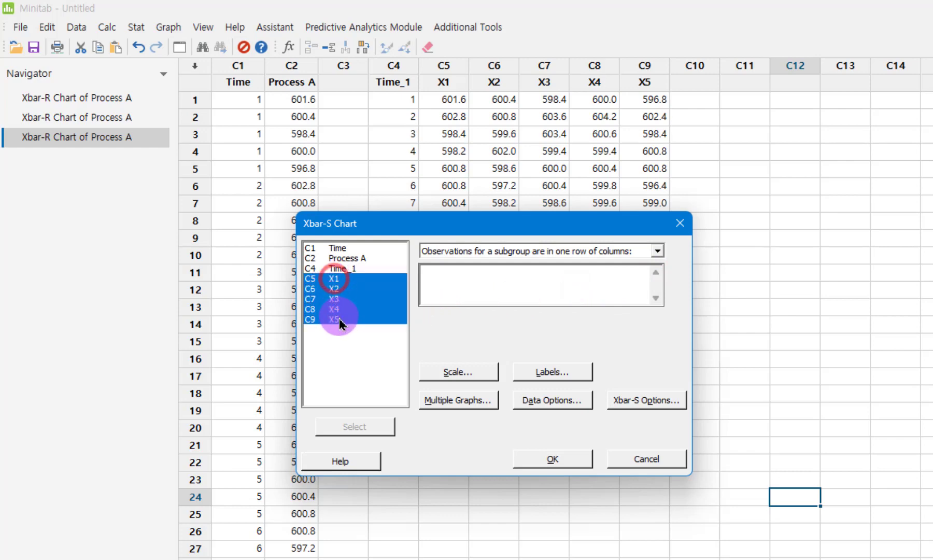
{"action": "left_click", "coordinate": [350, 427]}
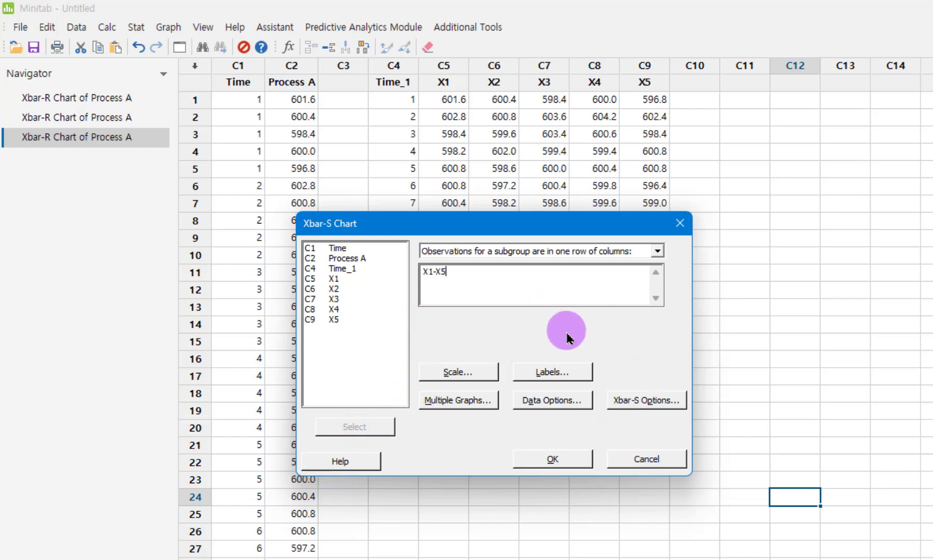
Generate the Xbar-S chart of X1-X5 with only the test for 1 point more than 3 standard deviations from the center line
{"action": "left_click", "coordinate": [657, 404]}
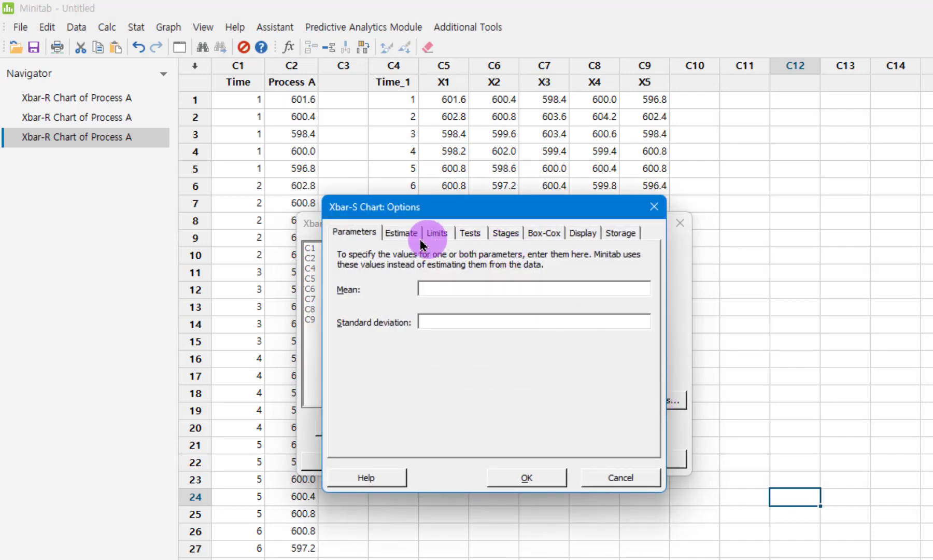
{"action": "left_click", "coordinate": [472, 236]}
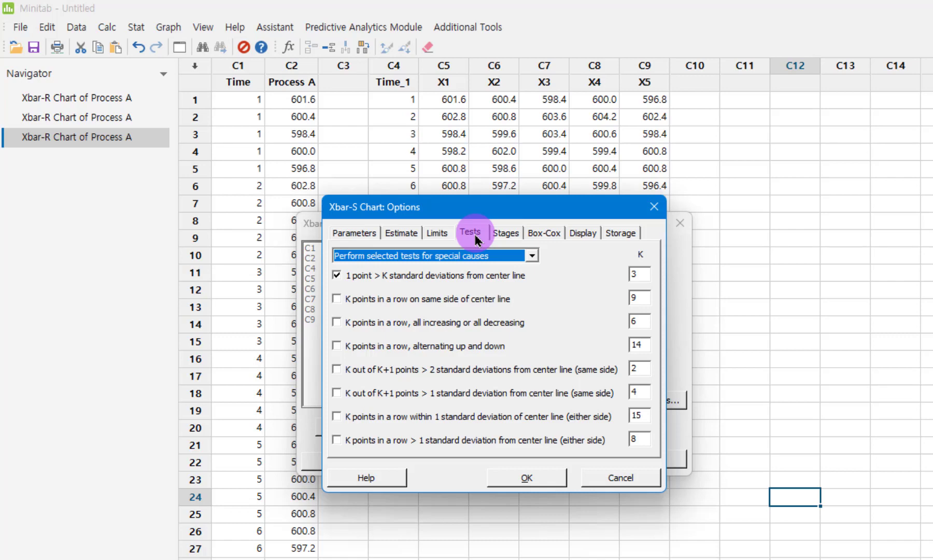
{"action": "left_click", "coordinate": [537, 480]}
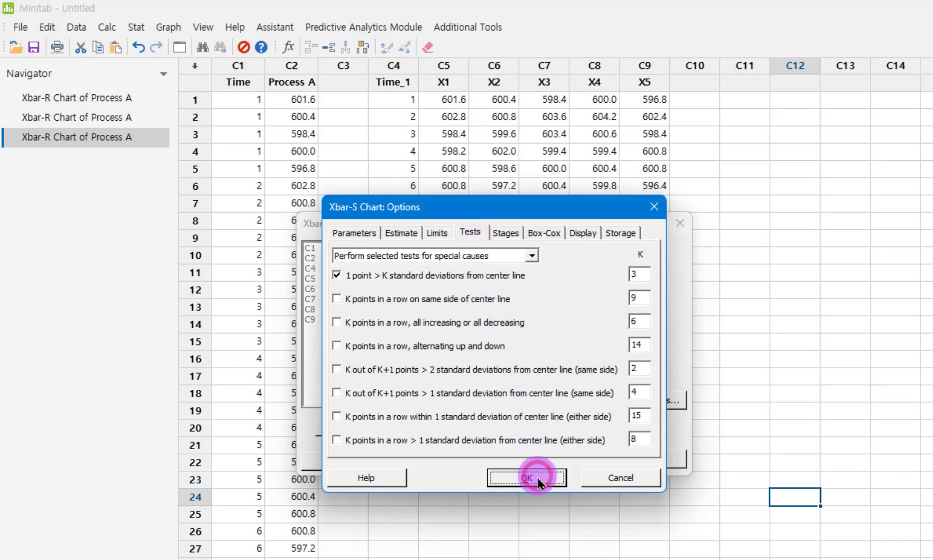
{"action": "left_click", "coordinate": [549, 458]}
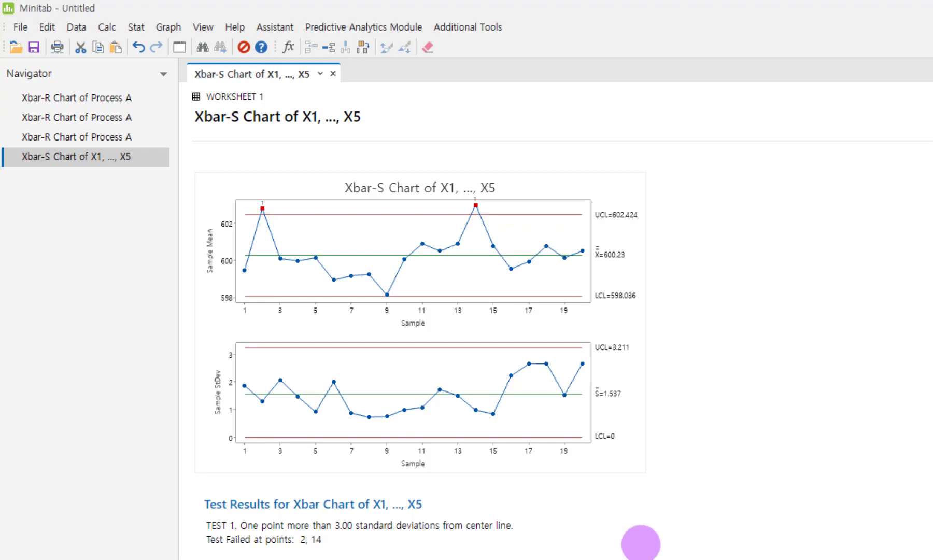
Start an Individuals-Moving Range (I-MR) chart from the worksheet with Process A as the variable
{"action": "key", "text": "ctrl+d"}
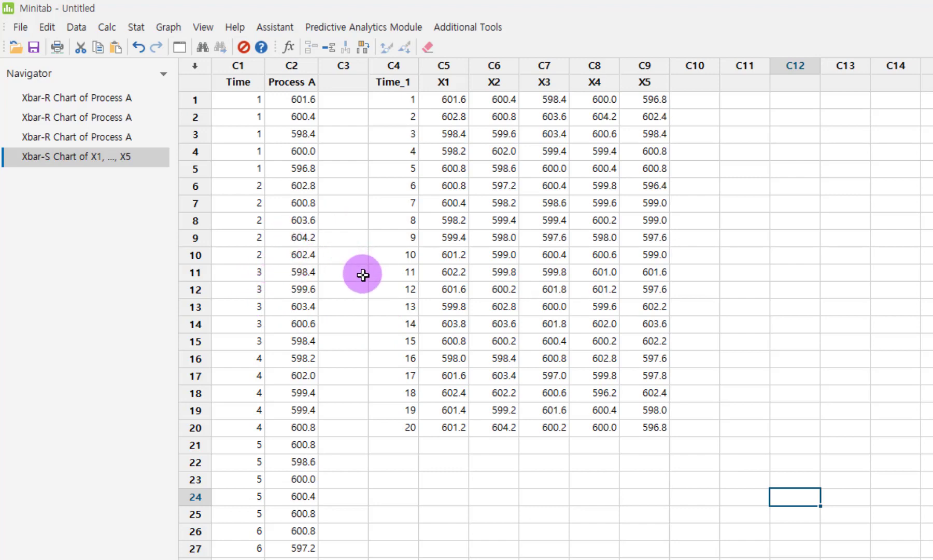
{"action": "left_click", "coordinate": [137, 28]}
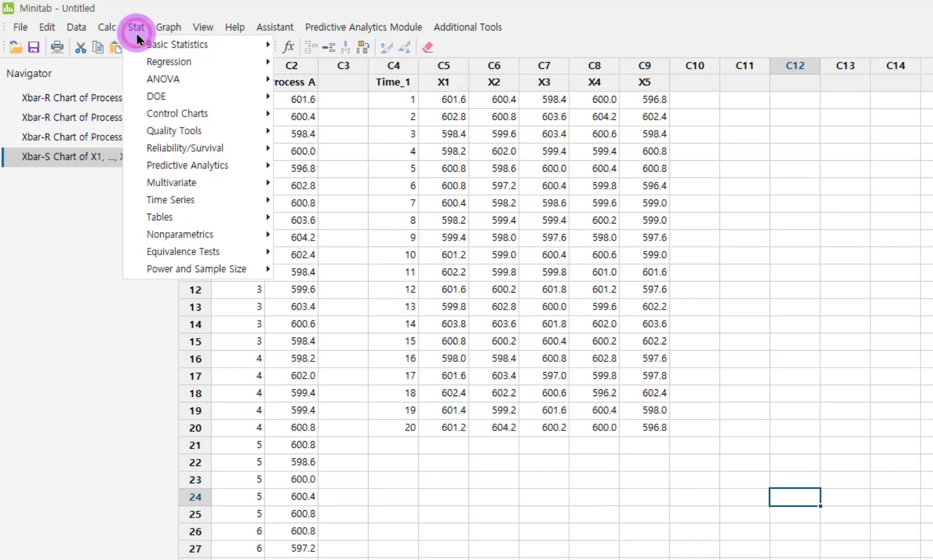
{"action": "left_click", "coordinate": [166, 115]}
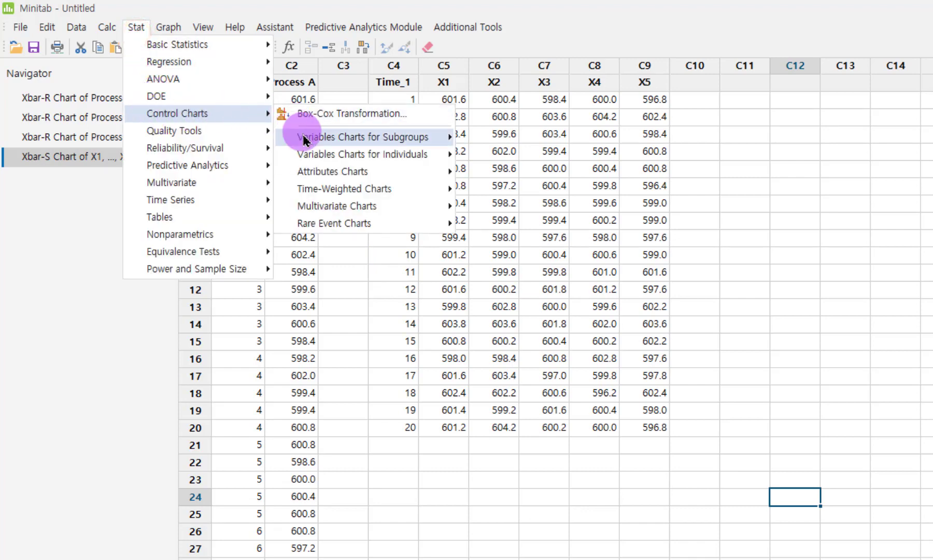
{"action": "mouse_move", "coordinate": [310, 155]}
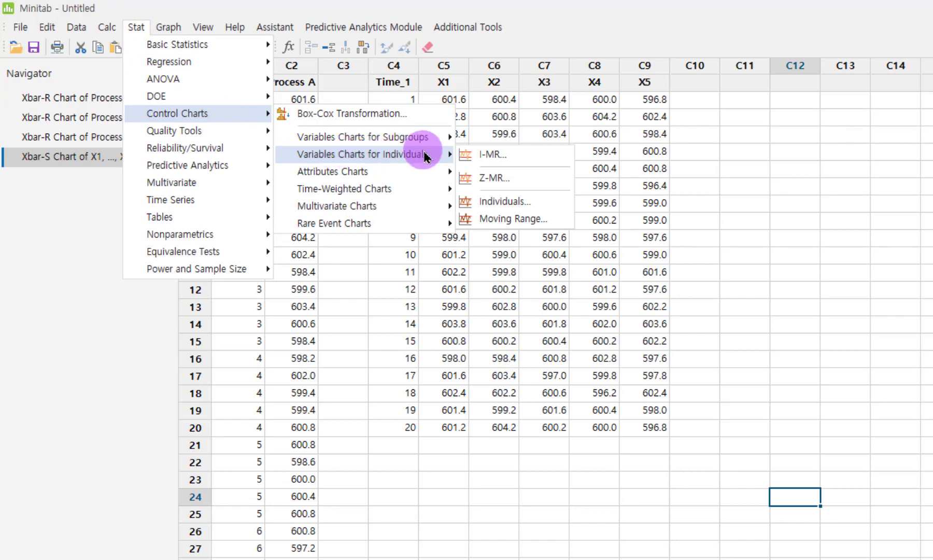
{"action": "left_click", "coordinate": [515, 155]}
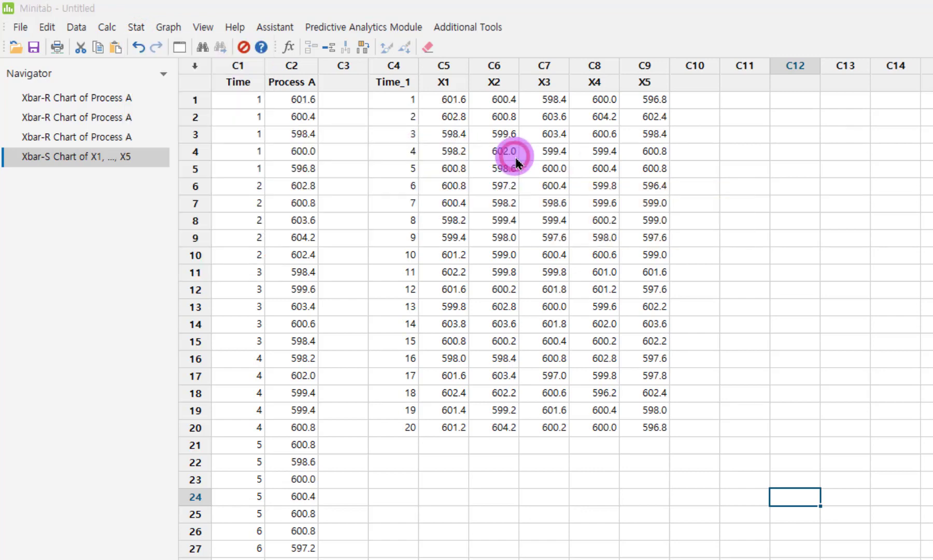
{"action": "left_click_drag", "start_coordinate": [770, 330], "coordinate": [553, 252]}
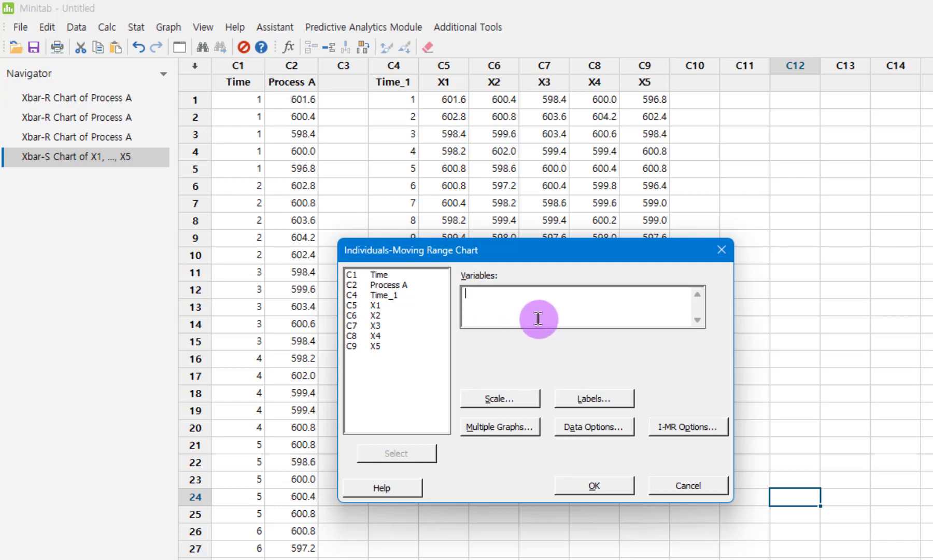
{"action": "left_click", "coordinate": [516, 301]}
{"action": "double_click", "coordinate": [402, 291]}
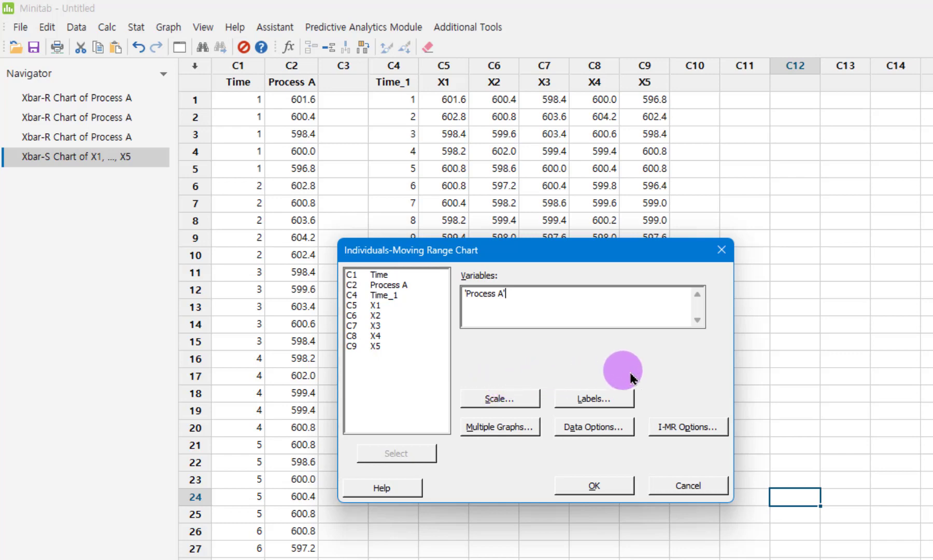
Check the tests and estimation options, keep the average moving range of length 2, and generate the I-MR chart of Process A
{"action": "left_click", "coordinate": [679, 432]}
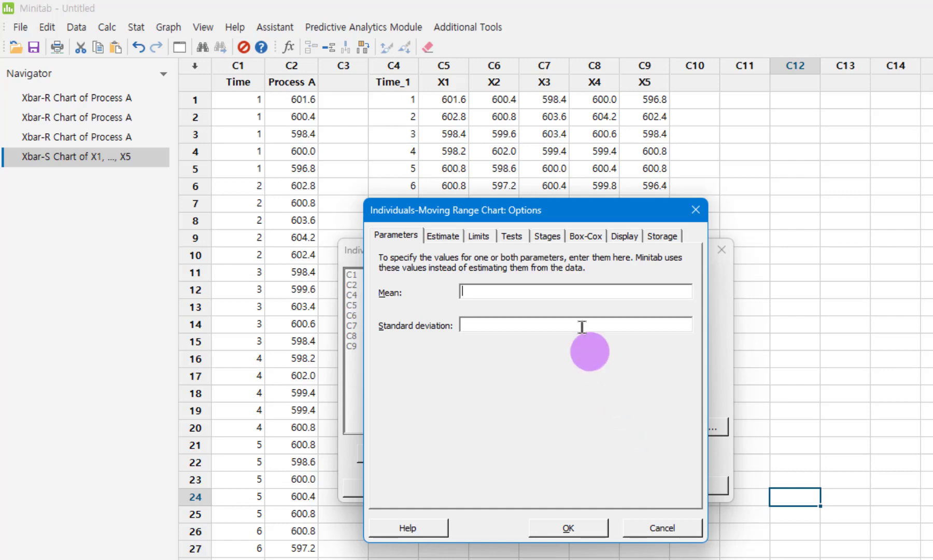
{"action": "left_click", "coordinate": [513, 238]}
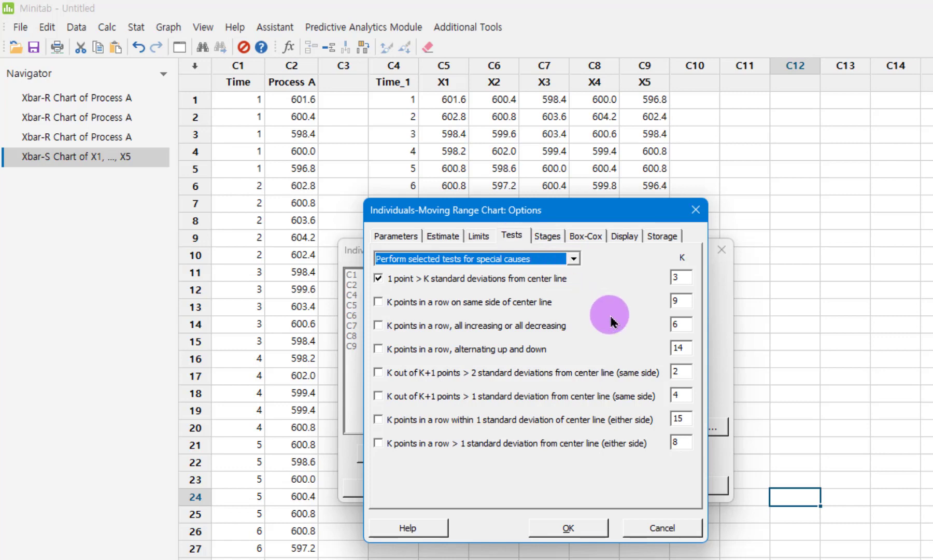
{"action": "left_click", "coordinate": [447, 237]}
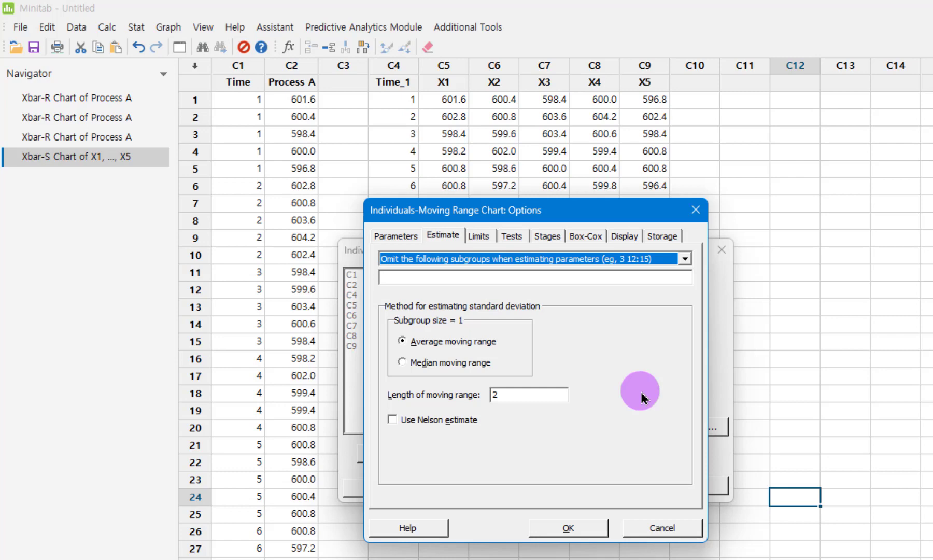
{"action": "left_click", "coordinate": [569, 528]}
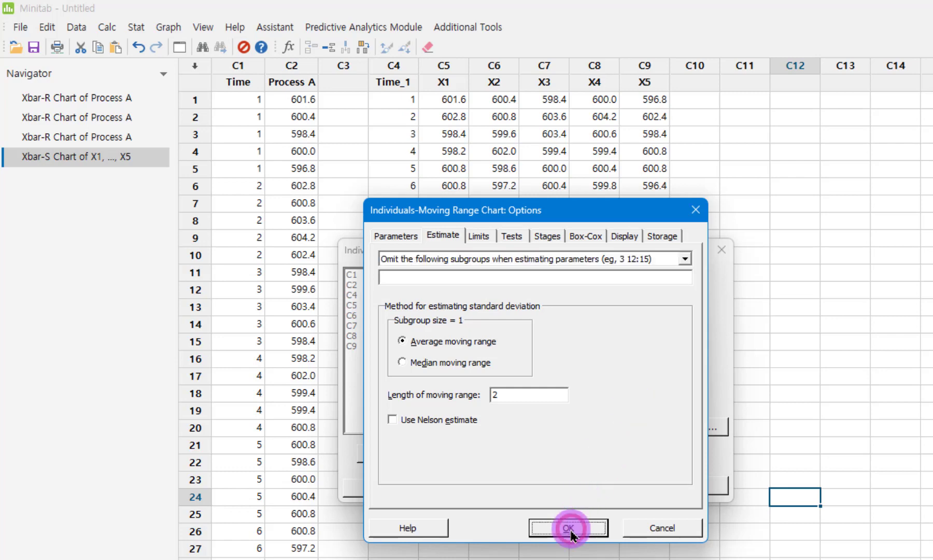
{"action": "left_click", "coordinate": [599, 485]}
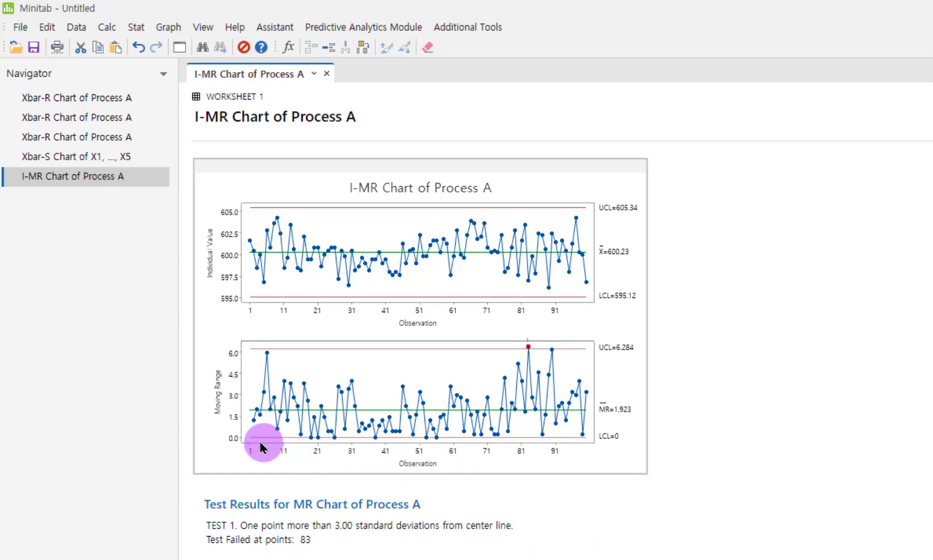
{"action": "mouse_move", "coordinate": [254, 421]}
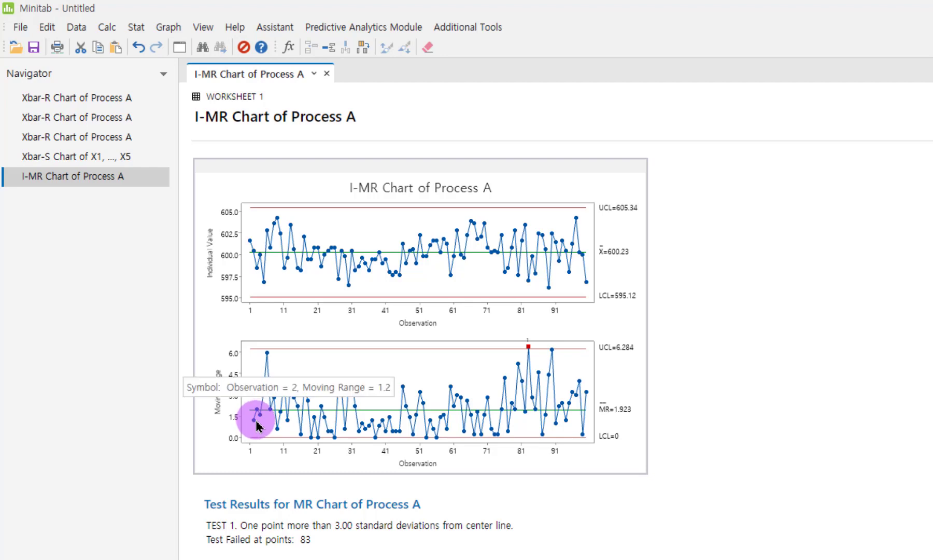
{"action": "left_click", "coordinate": [258, 485]}
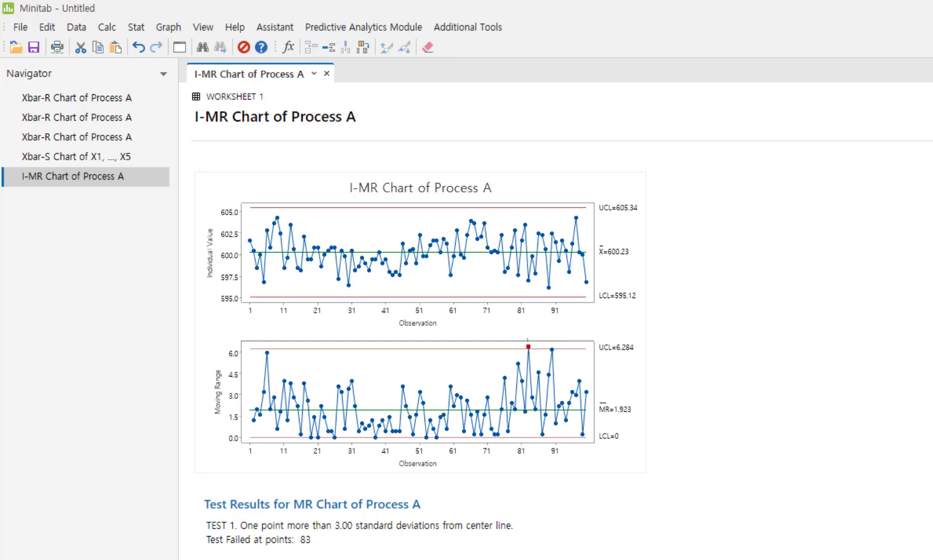